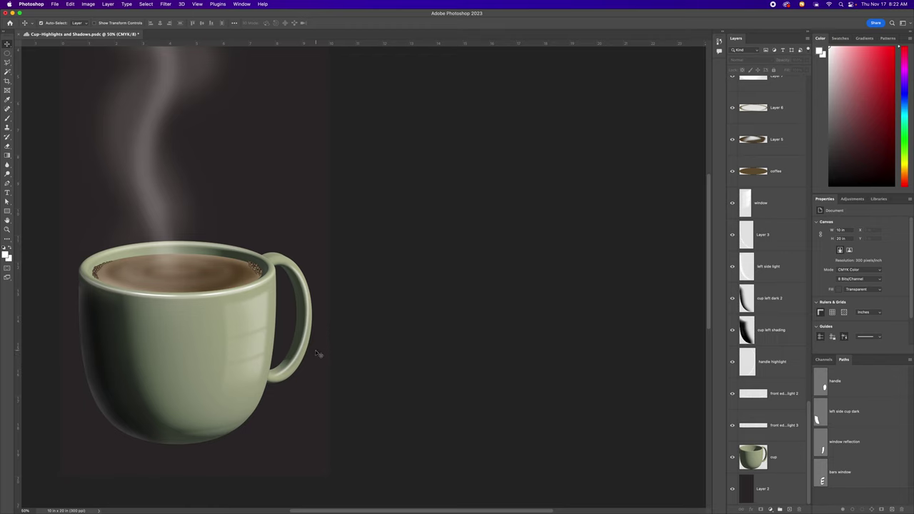
Widen the canvas to 20 inches, anchored middle-left so the new space is on the right
left_click(86, 4)
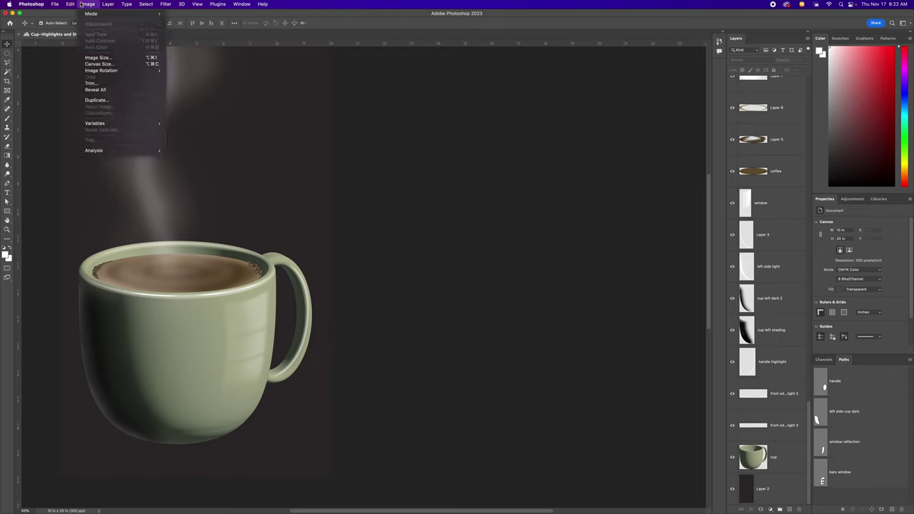
mouse_move(73, 4)
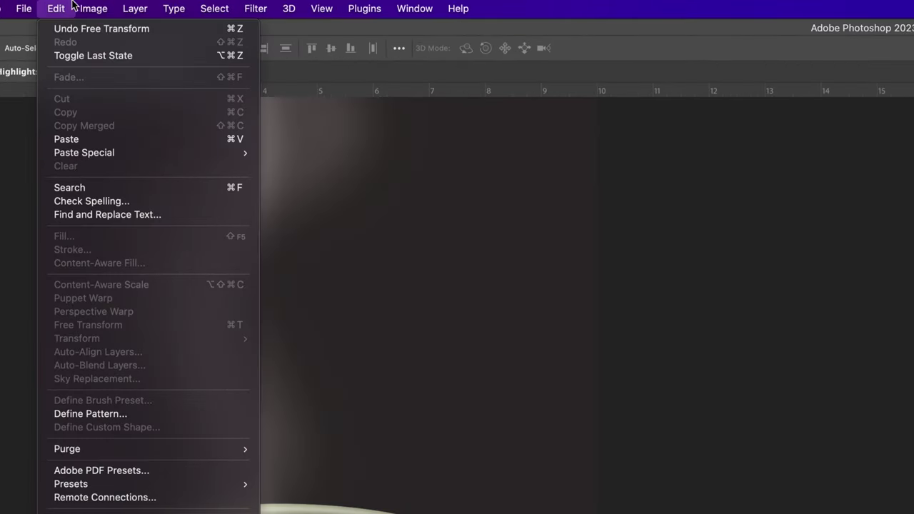
left_click(103, 134)
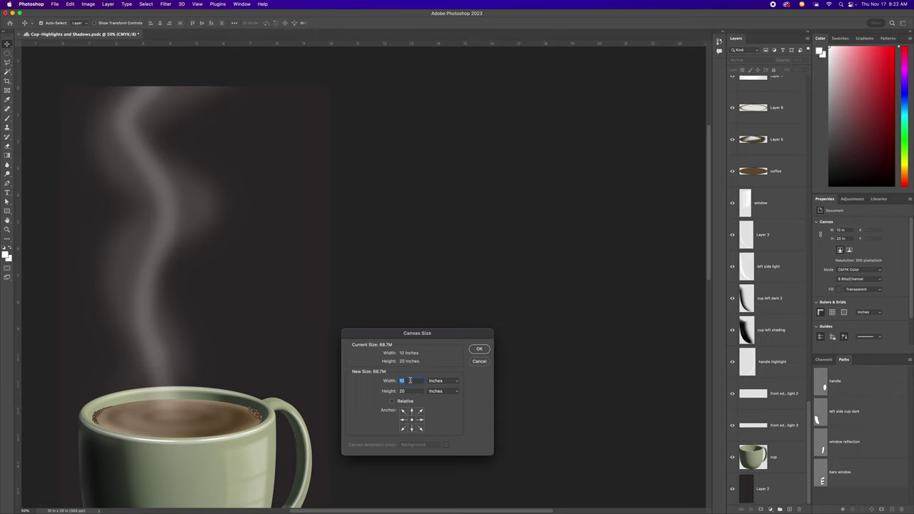
type("20")
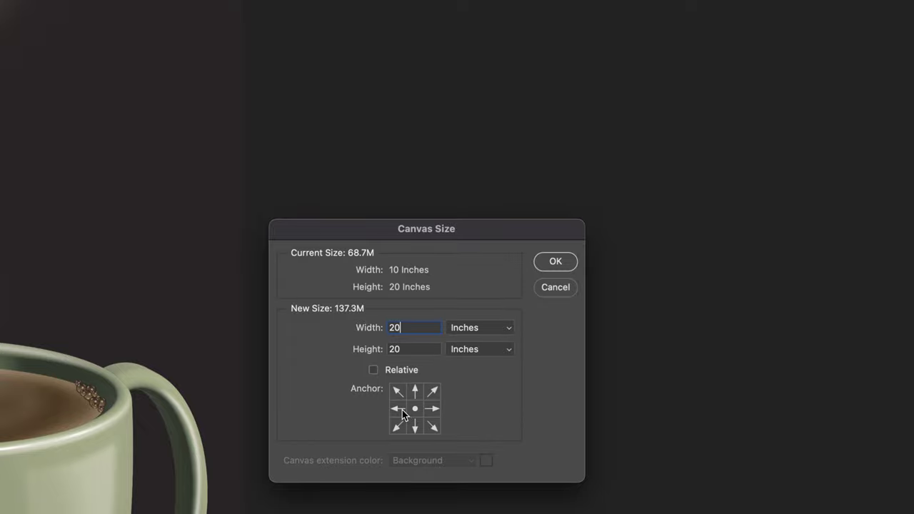
left_click(398, 410)
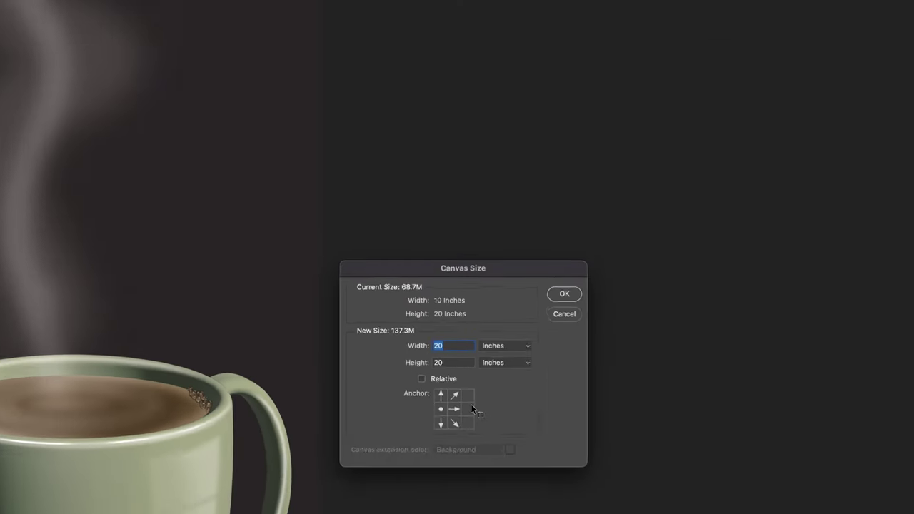
left_click(564, 294)
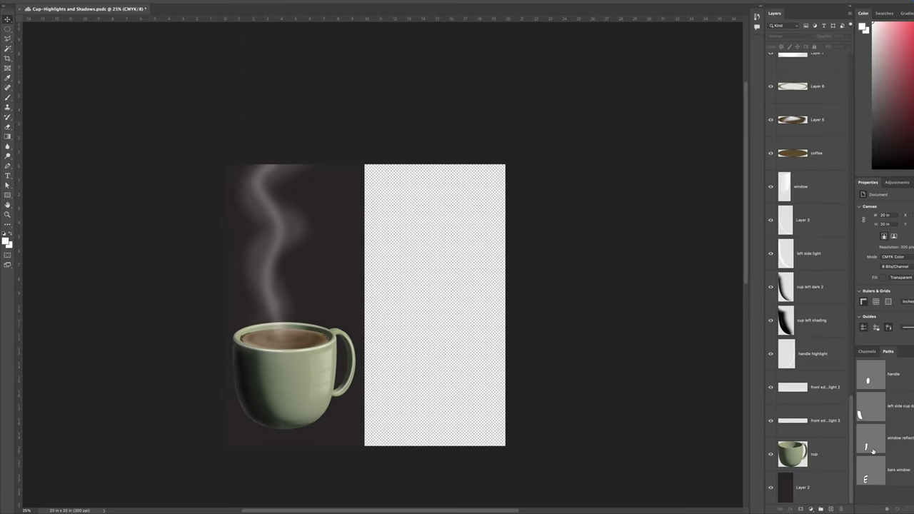
Rename the dark background layer to BG
left_click(808, 494)
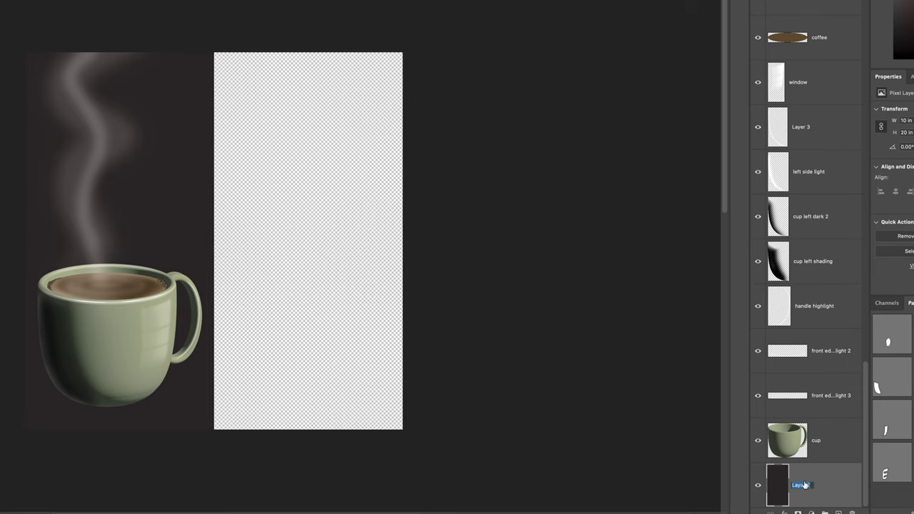
type("BG")
key("Return")
Free-transform the BG layer to stretch it to the canvas's right edge
left_click(789, 471)
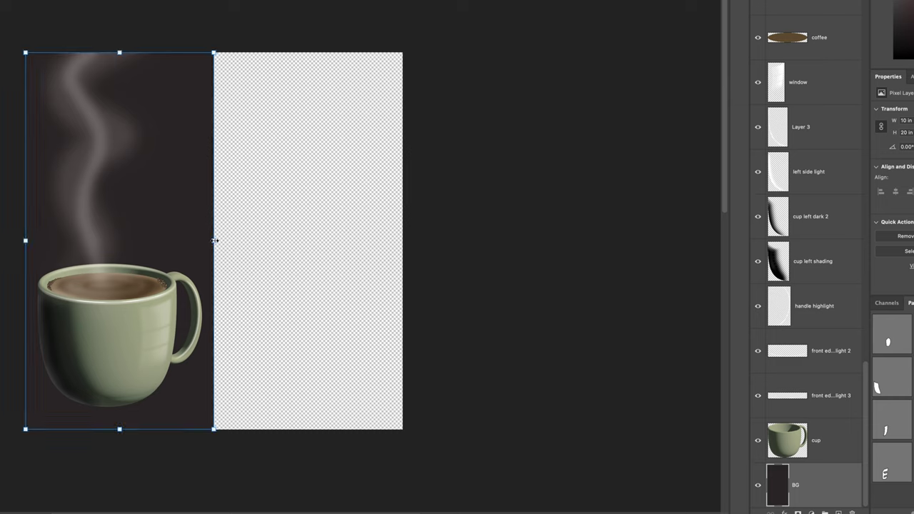
left_click_drag(214, 241, 359, 243)
key("ctrl+z")
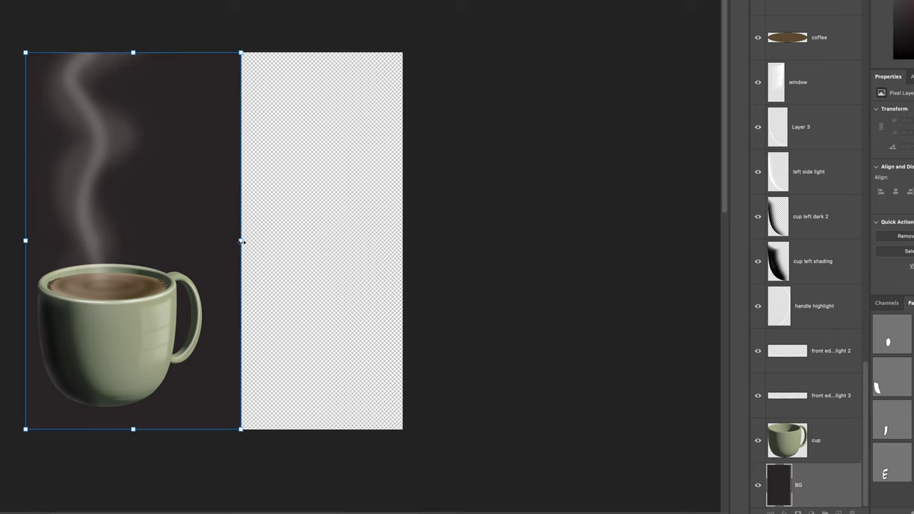
left_click_drag(242, 242, 403, 247)
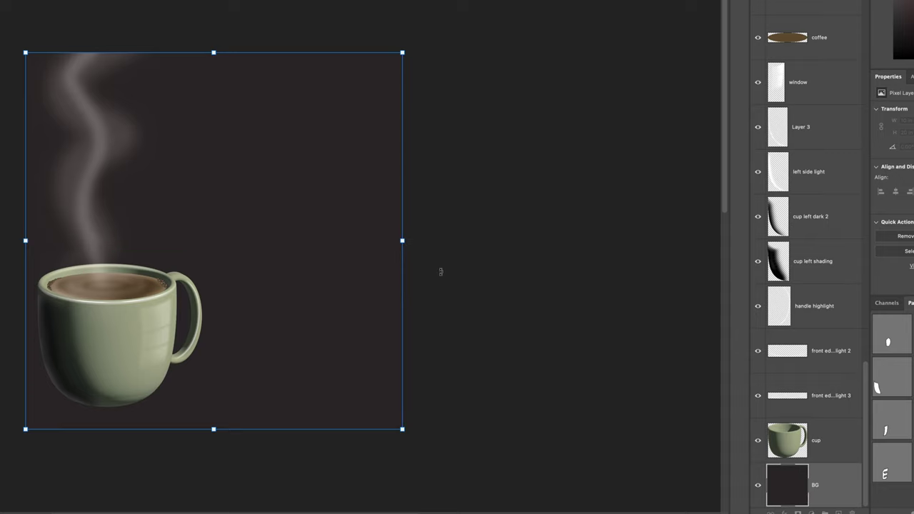
key("Return")
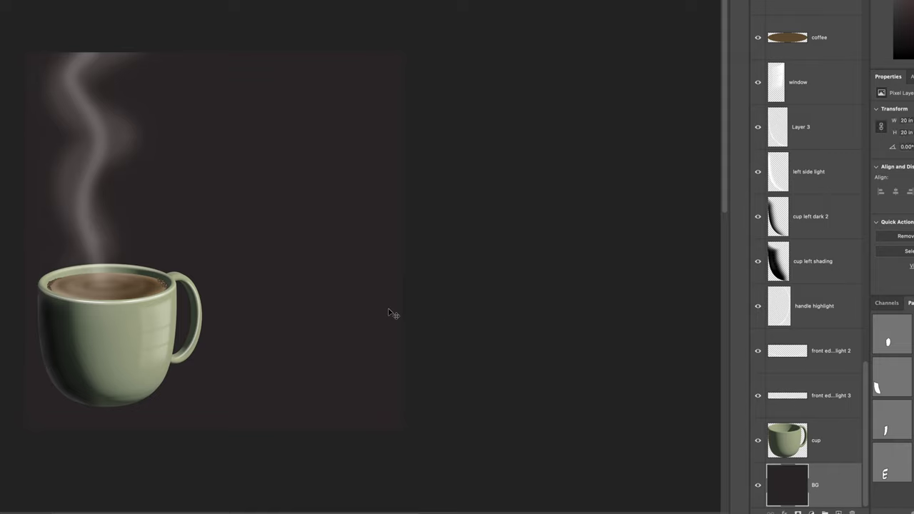
Select the mug's layers from the cup layer up through Layer 6
left_click(820, 432)
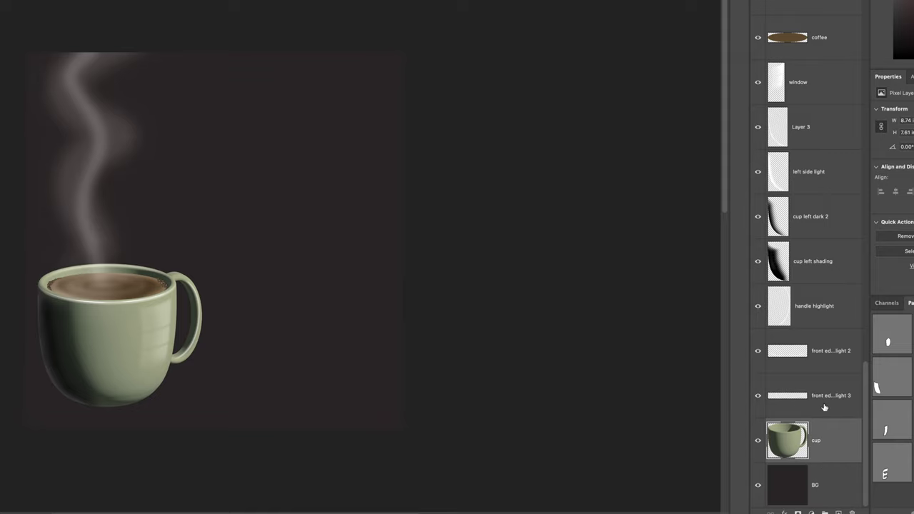
left_click(822, 395, "shift")
left_click(819, 360, "shift")
left_click(817, 312, "super")
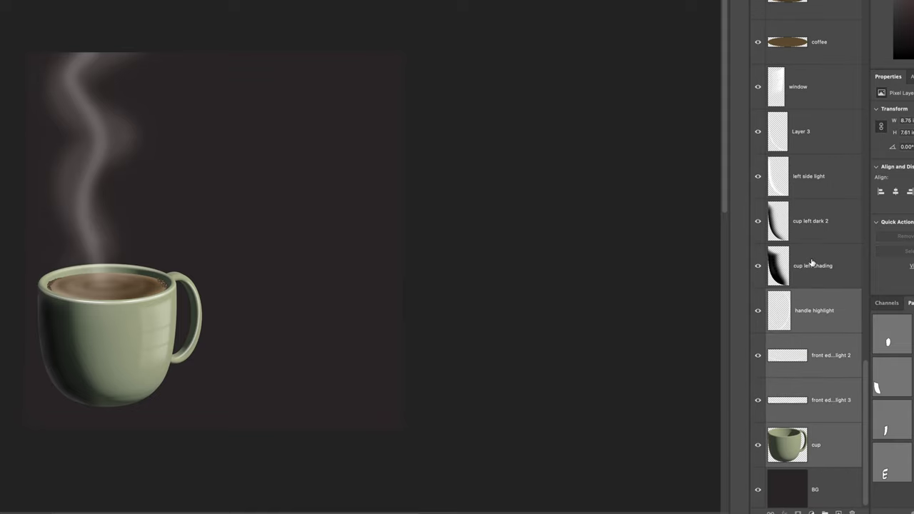
scroll(820, 285, "up", 1)
left_click(824, 206, "super")
left_click(819, 162, "super")
left_click(814, 133, "super")
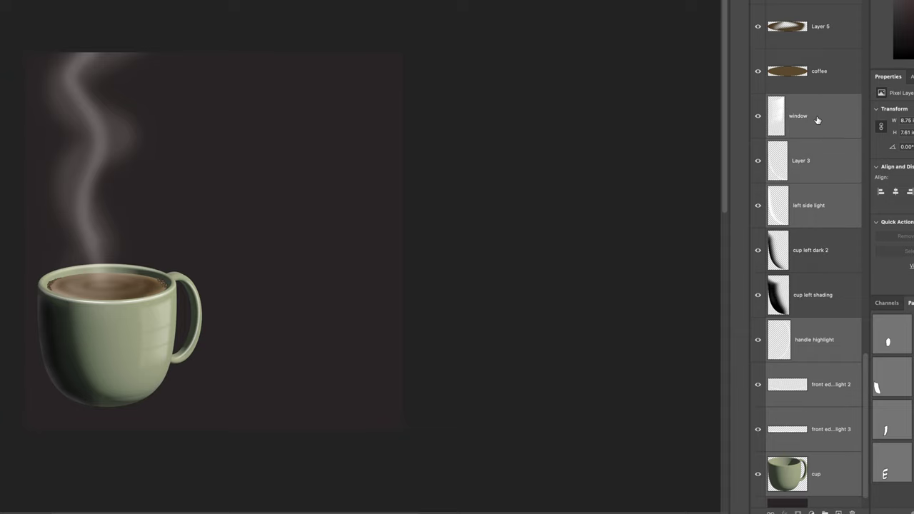
scroll(816, 125, "up", 1)
left_click(821, 128, "shift")
left_click(825, 75, "shift")
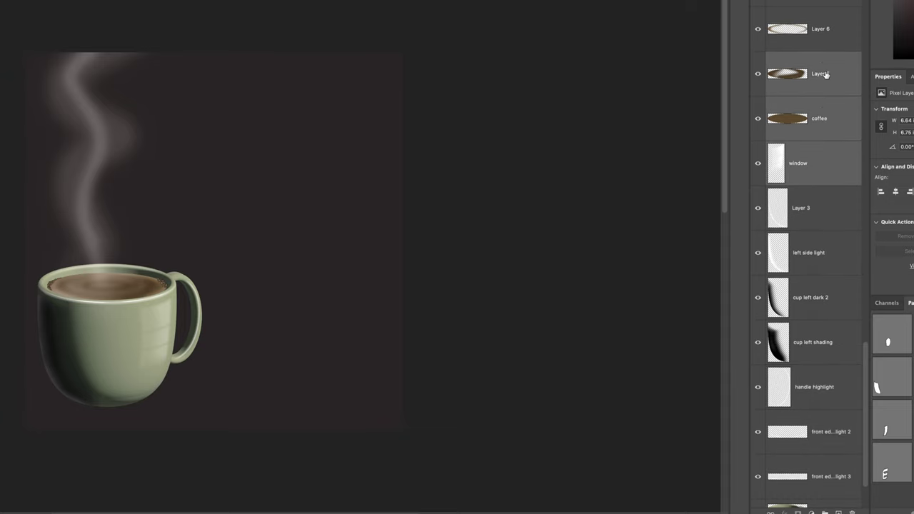
left_click(826, 28, "shift")
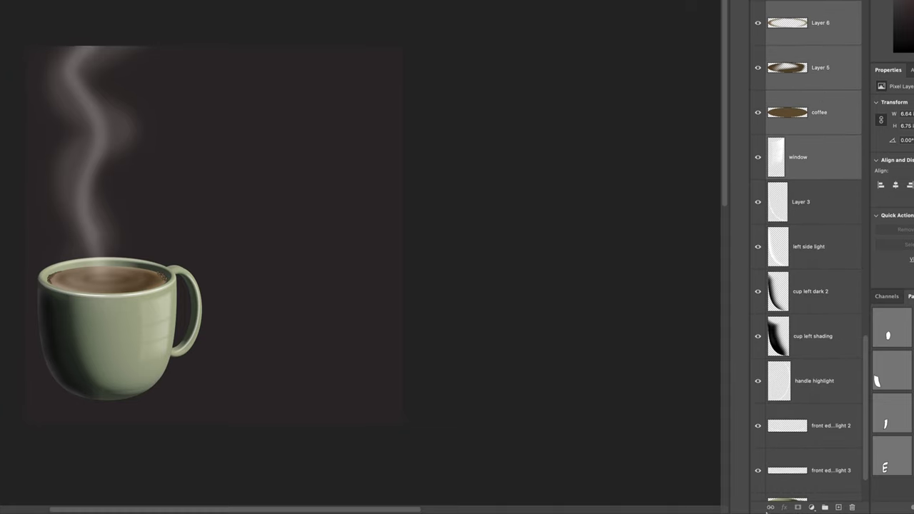
scroll(779, 505, "down", 2)
Reselect all the mug's layers from the cup layer and Option-drag a duplicate mug to the right
left_click(817, 446)
scroll(818, 429, "up", 6)
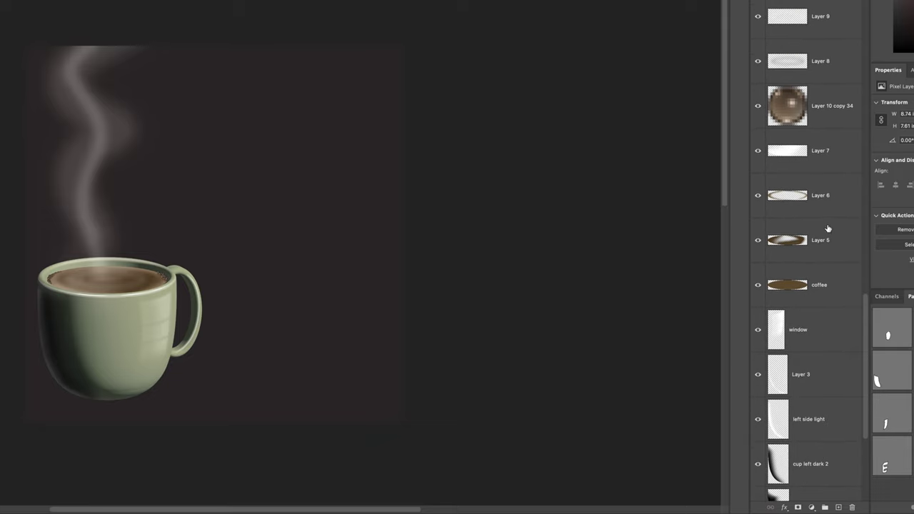
scroll(826, 158, "up", 2)
scroll(828, 160, "up", 10)
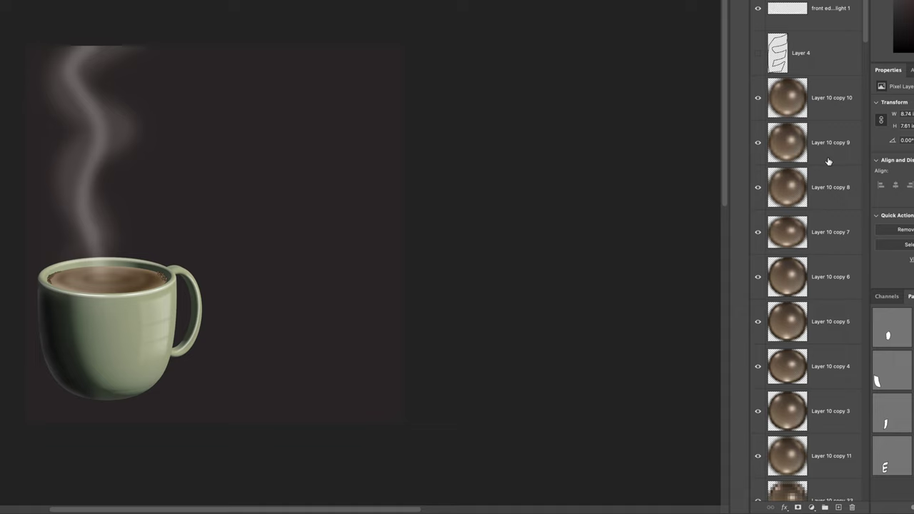
left_click(829, 14, "shift")
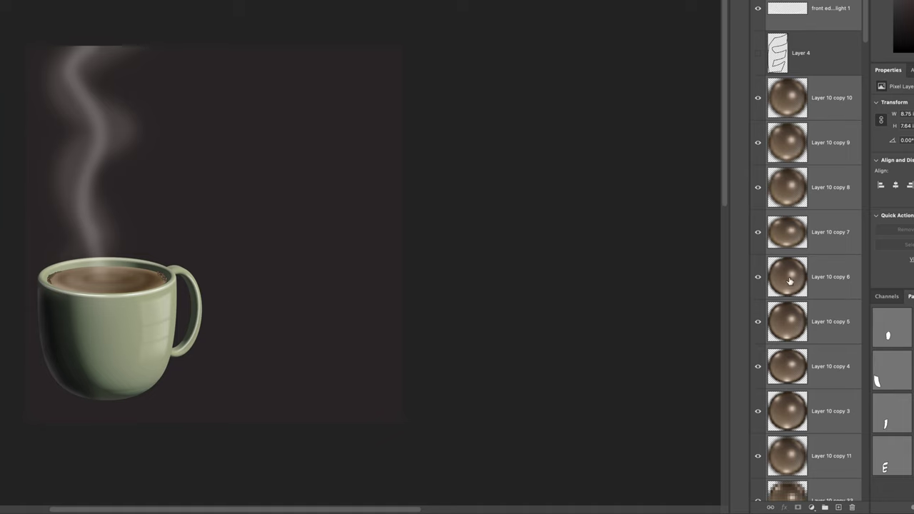
scroll(798, 344, "down", 2)
scroll(798, 345, "down", 12)
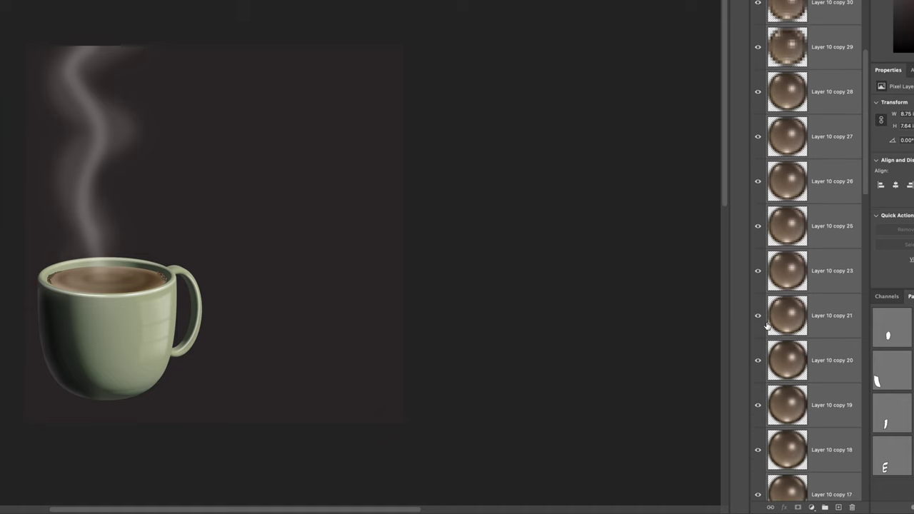
left_click_drag(122, 332, 308, 349)
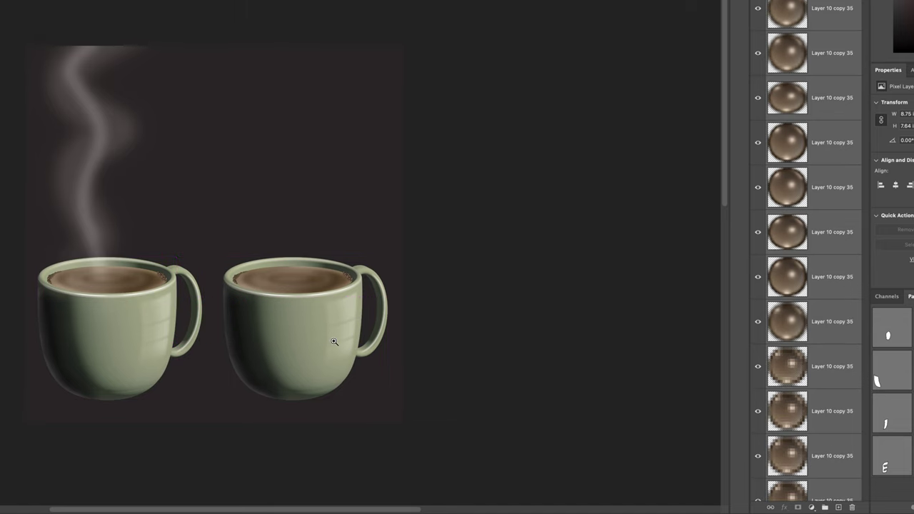
Select a bubble in the right cup's cluster, undoing a trial nudge
scroll(350, 350, "up", 3)
scroll(350, 351, "down", 1)
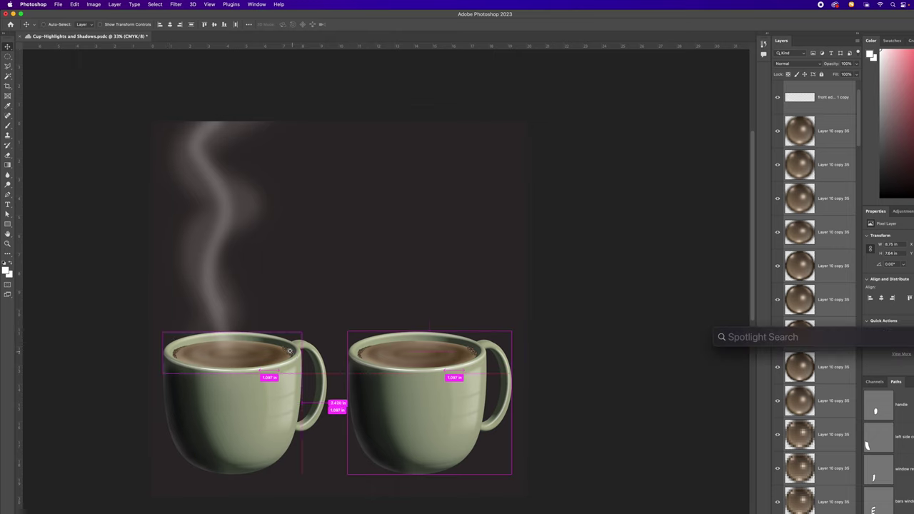
scroll(472, 351, "up", 5)
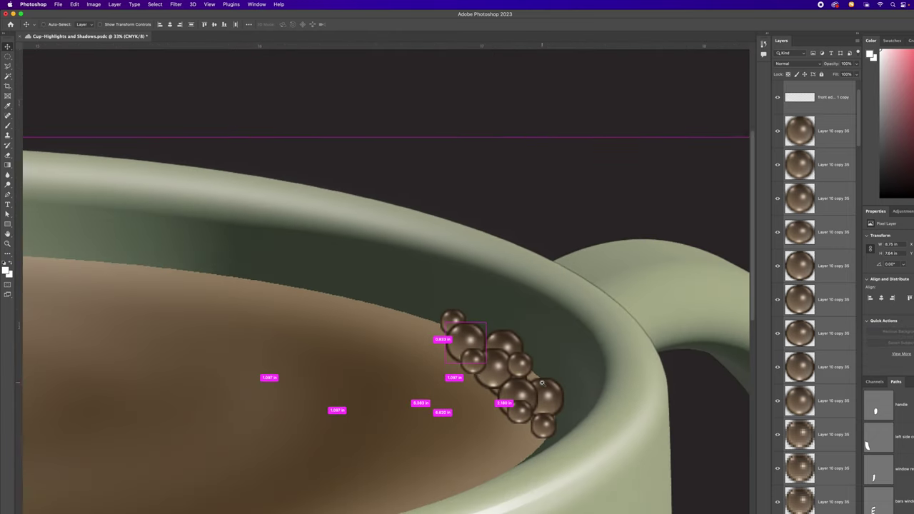
scroll(541, 383, "up", 2)
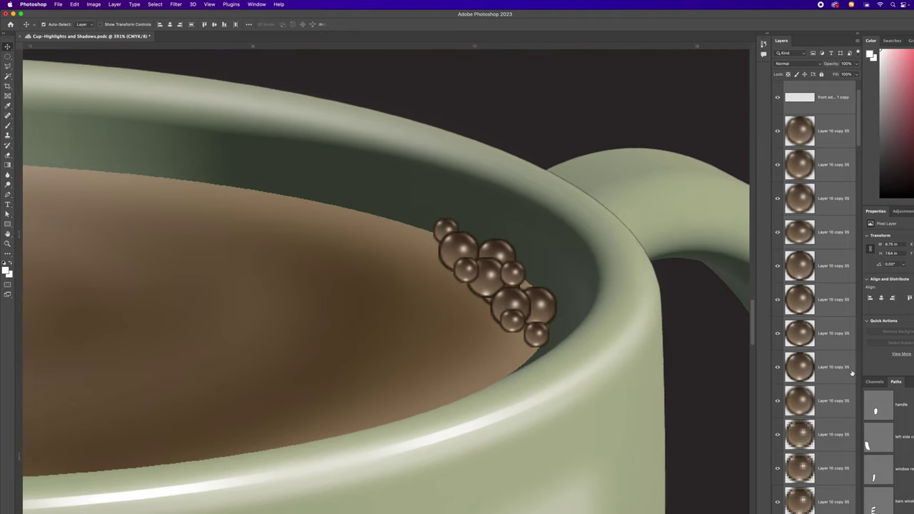
left_click(487, 284)
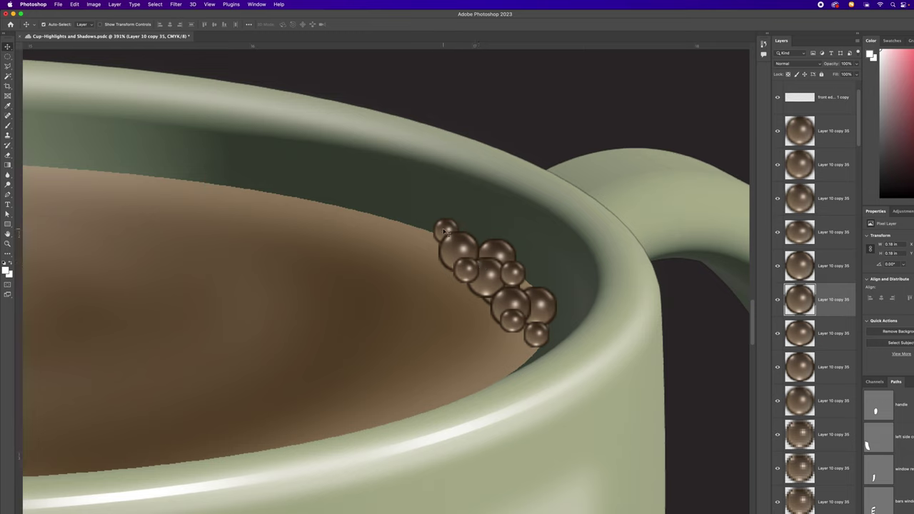
left_click_drag(444, 229, 435, 236)
key("super+z")
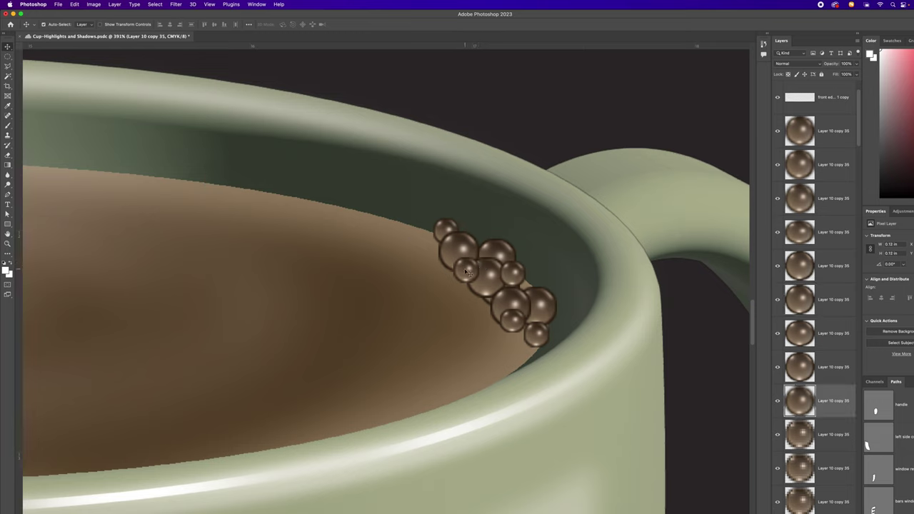
Pick the third stacked bubble layer and Option-drag copies to extend the rim cluster
right_click(465, 271)
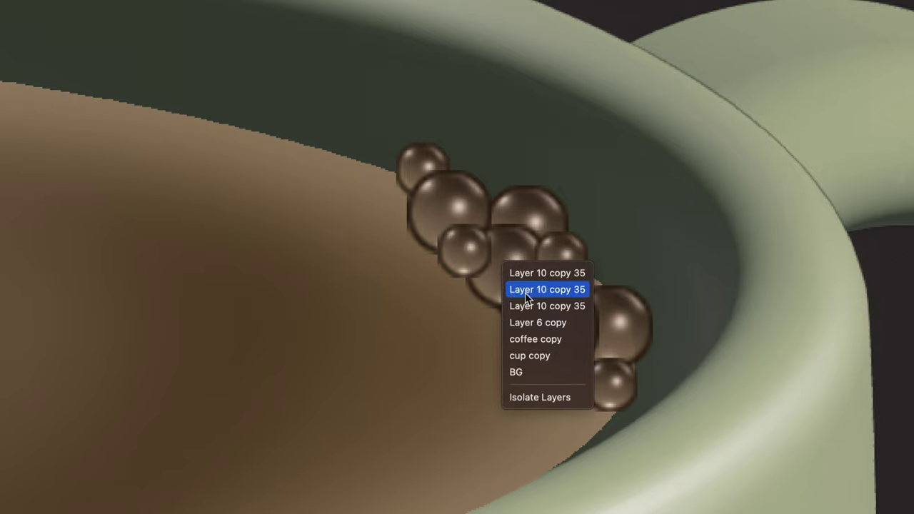
left_click(412, 282)
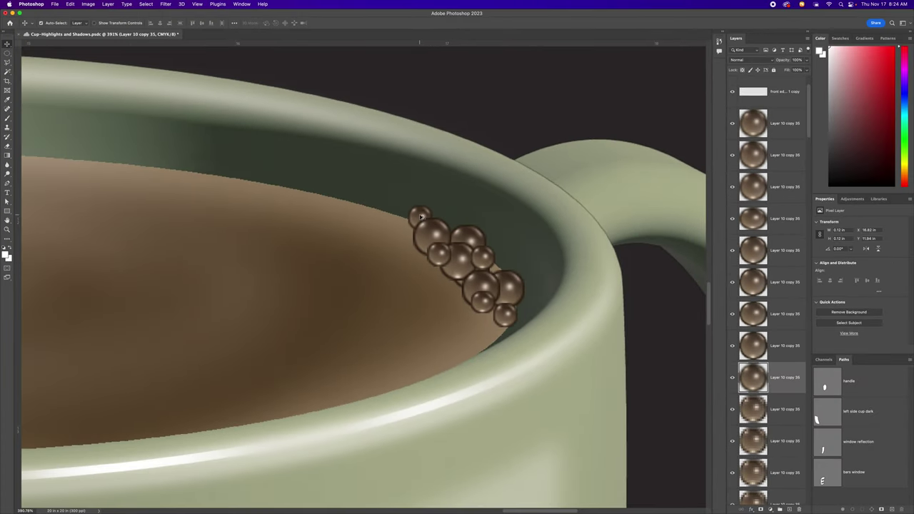
left_click_drag(422, 216, 500, 266)
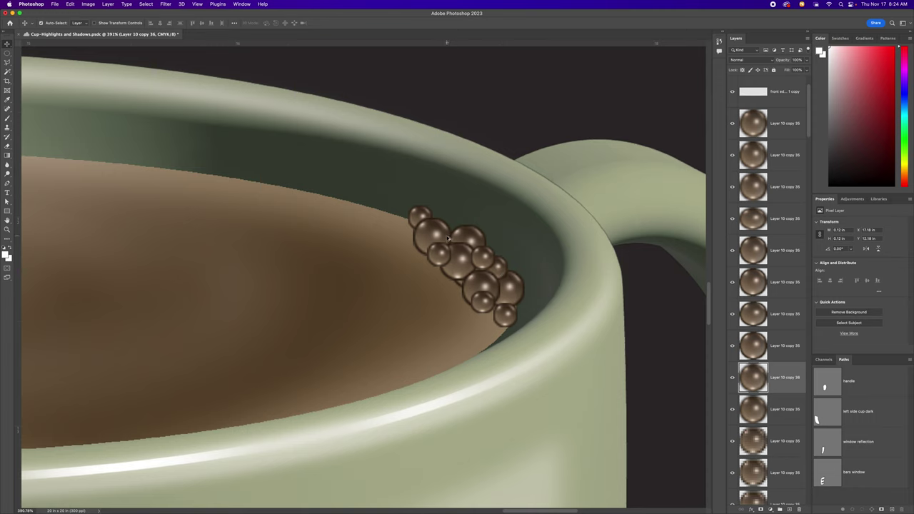
left_click_drag(419, 215, 397, 214)
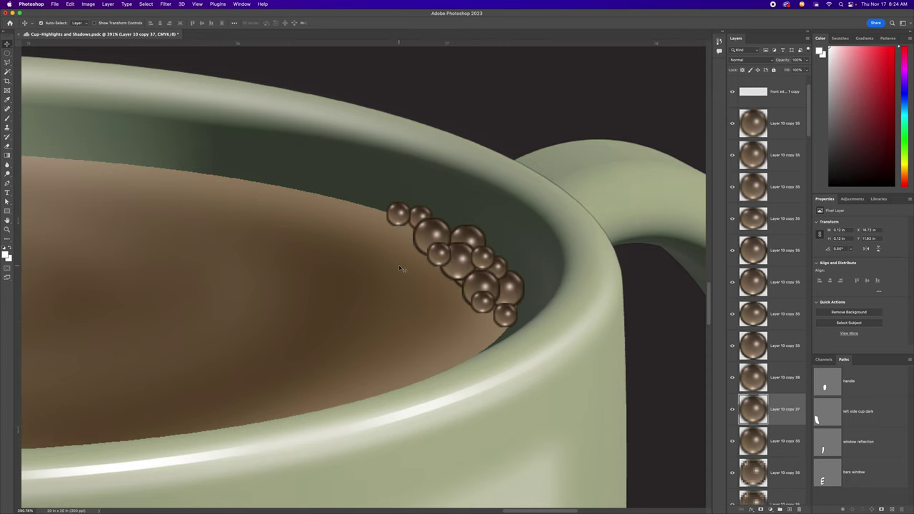
left_click(377, 291)
Zoom out to inspect the finished right cup copy and switch to the Pen tool (P)
scroll(373, 291, "down", 6)
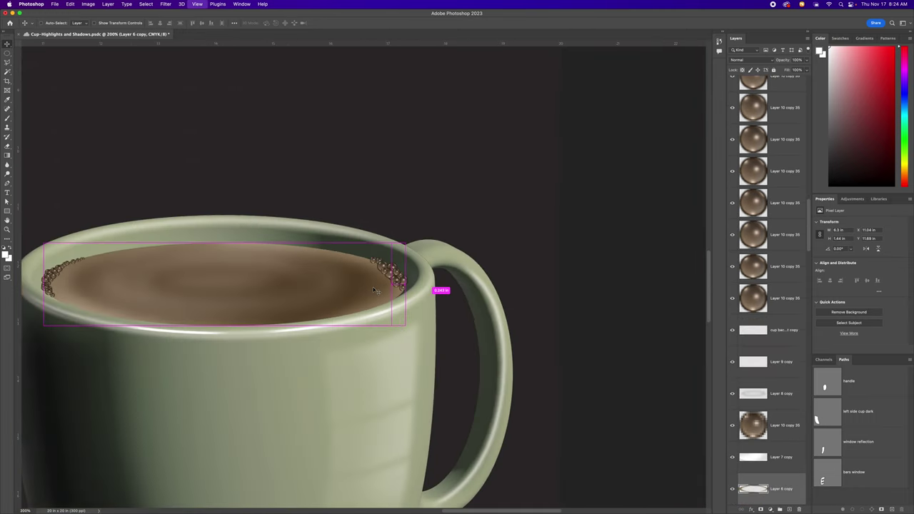
scroll(382, 277, "up", 6)
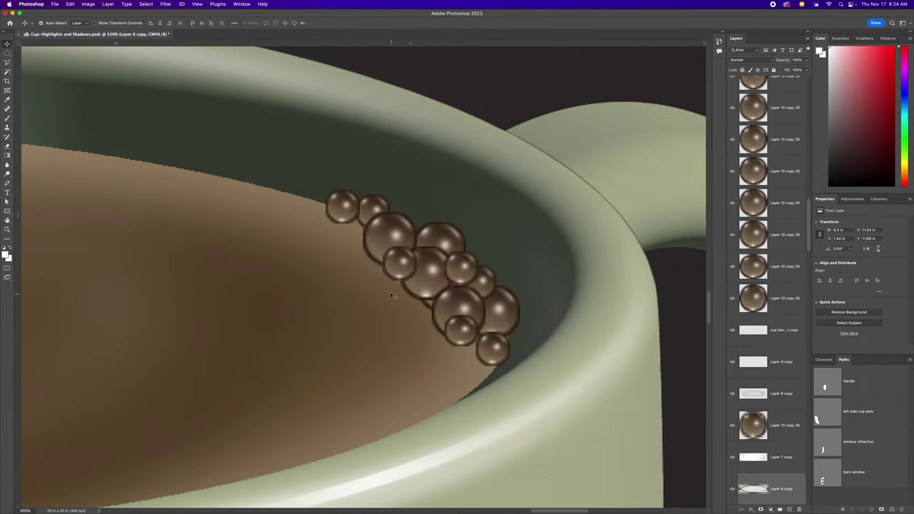
key("super+minus")
key("super+minus")
key("super+minus")
key("super+minus")
key("super+minus")
key("super+minus")
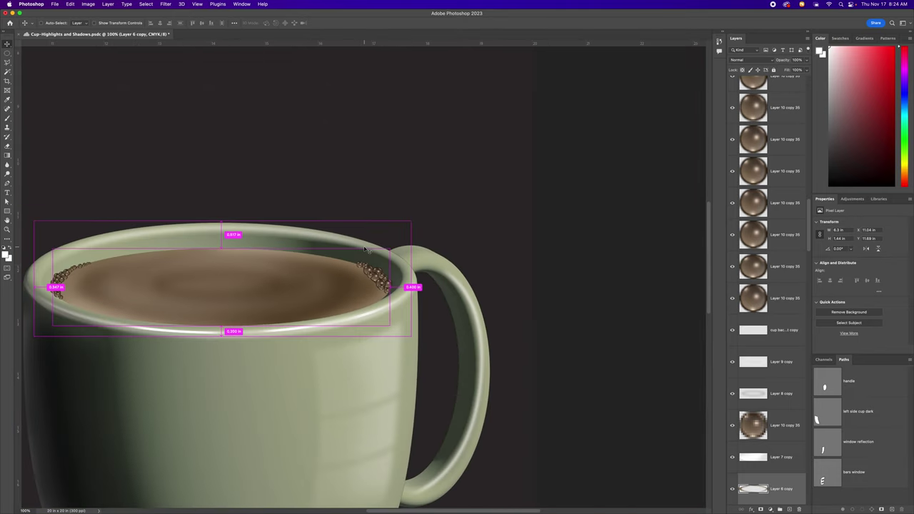
key("super")
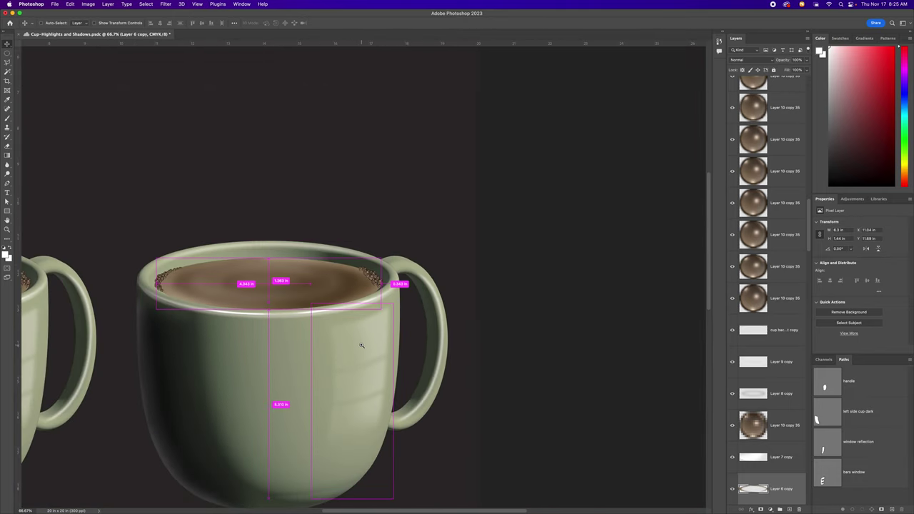
scroll(362, 346, "up", 5)
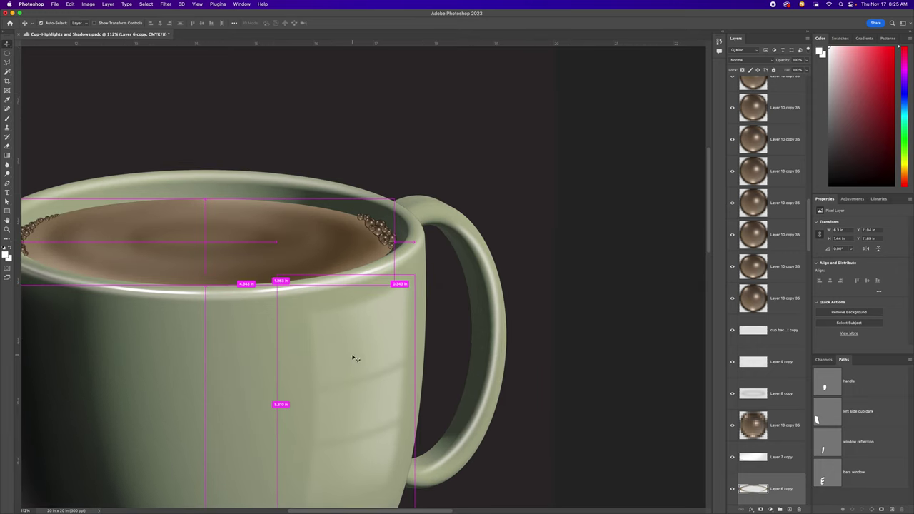
scroll(347, 362, "down", 5)
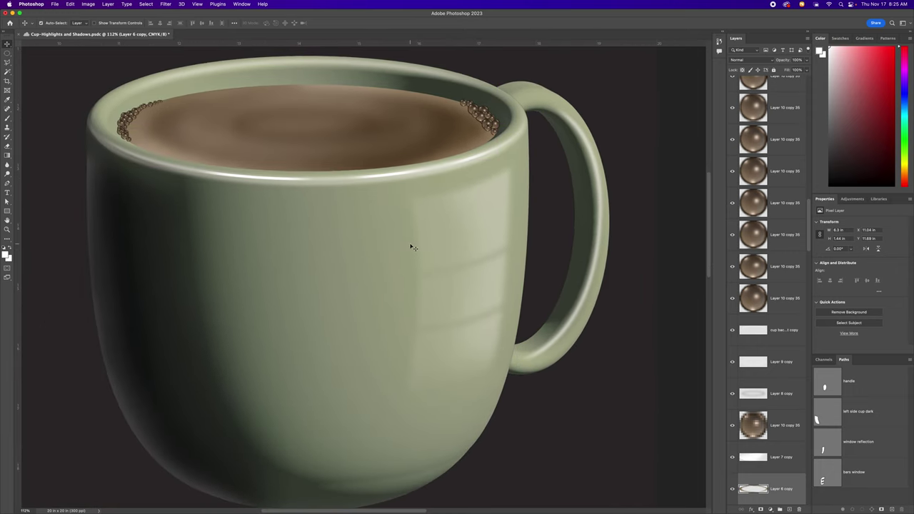
scroll(412, 247, "down", 2)
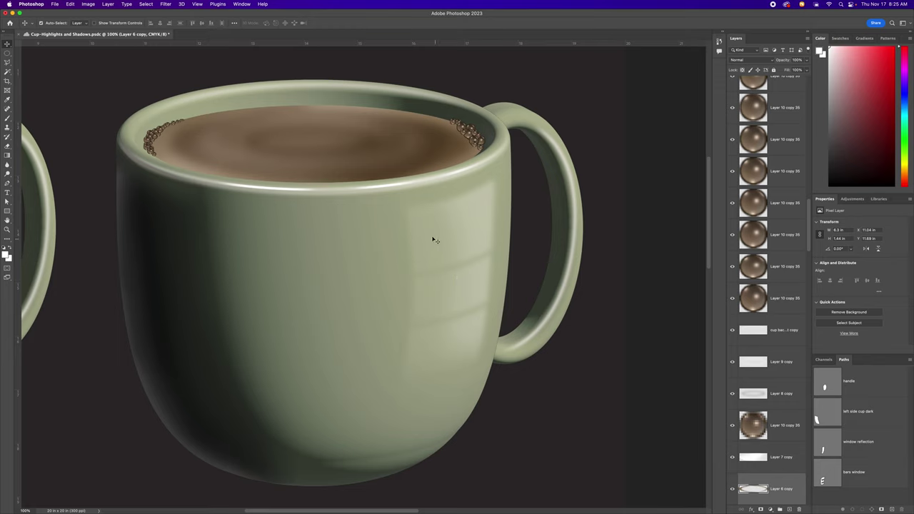
key("p")
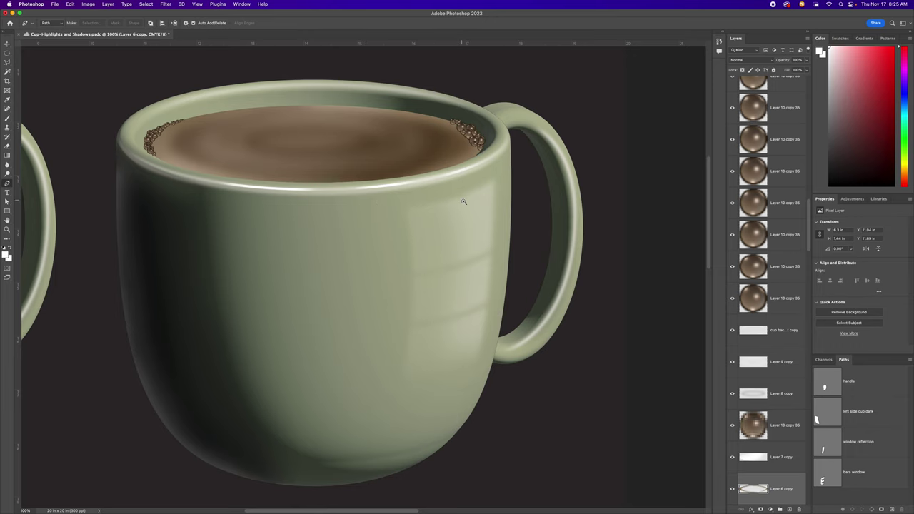
scroll(463, 202, "up", 3)
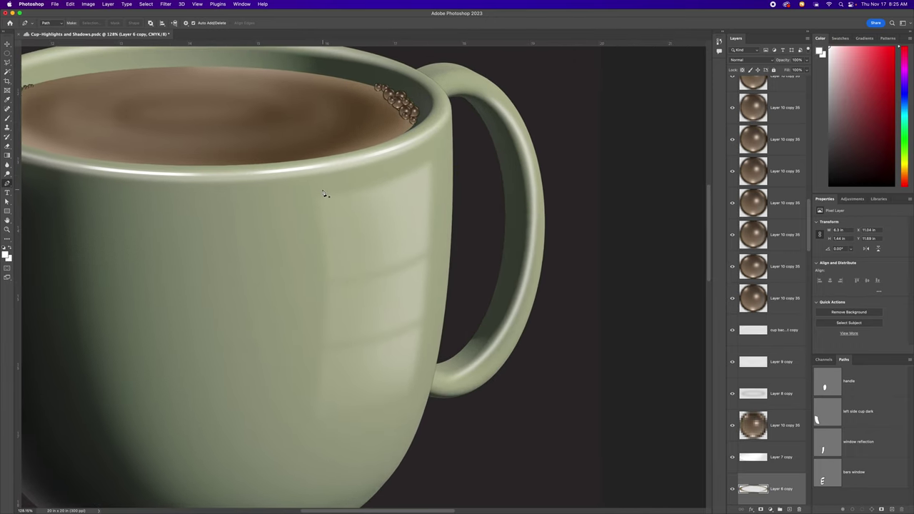
Start the reflection path with a curved top segment just below the cup's rim
left_click(322, 197)
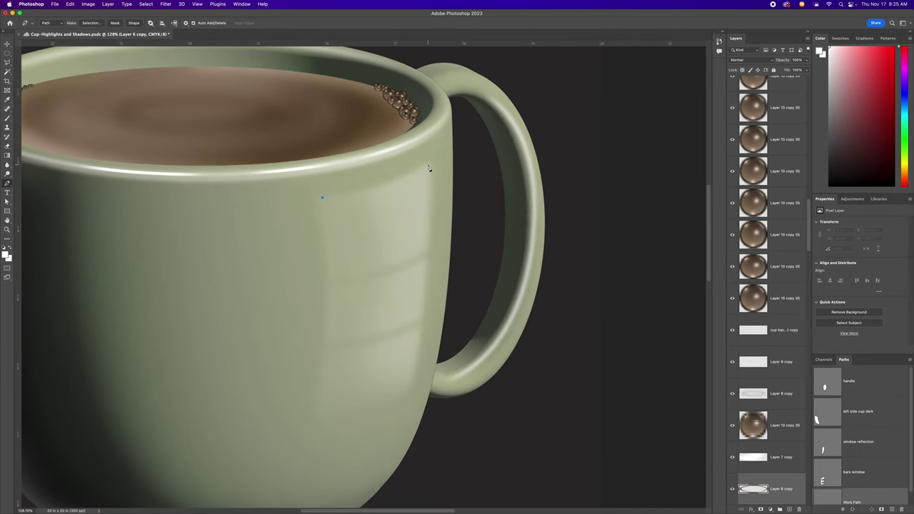
left_click_drag(428, 167, 430, 193)
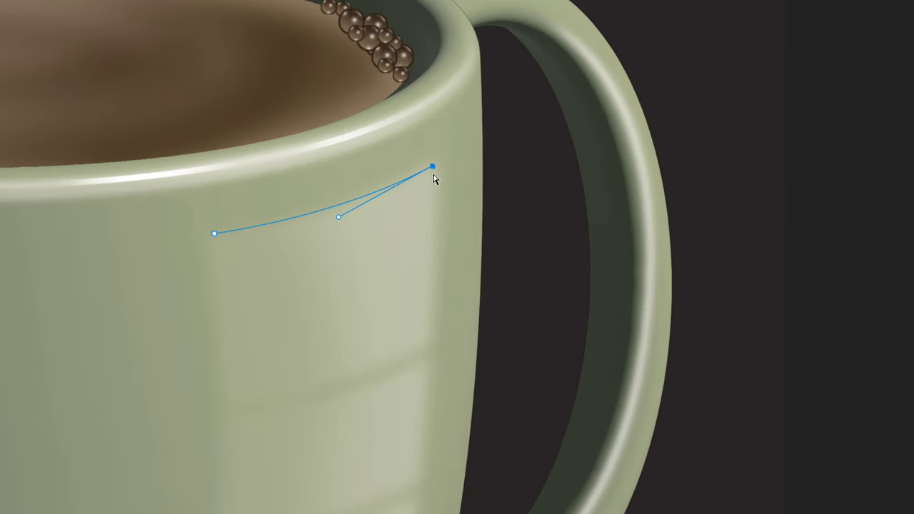
key("ctrl+z")
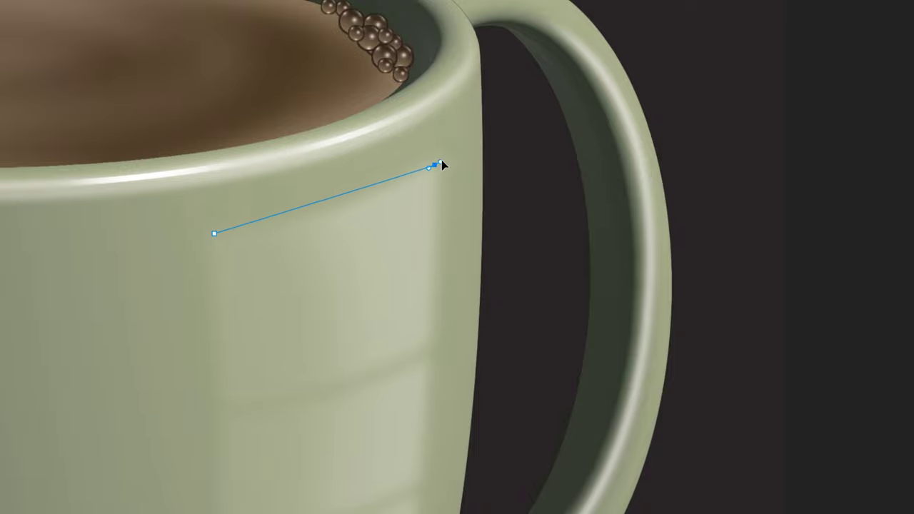
left_click_drag(435, 165, 433, 219)
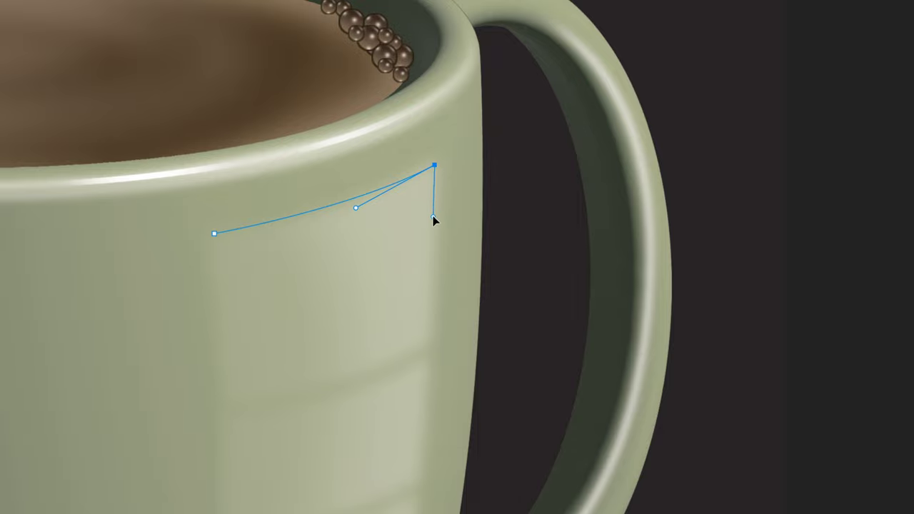
left_click_drag(438, 184, 435, 169)
Extend the path down the cup's right edge and curve it across the lower body
left_click(430, 345)
left_click_drag(430, 346, 427, 409)
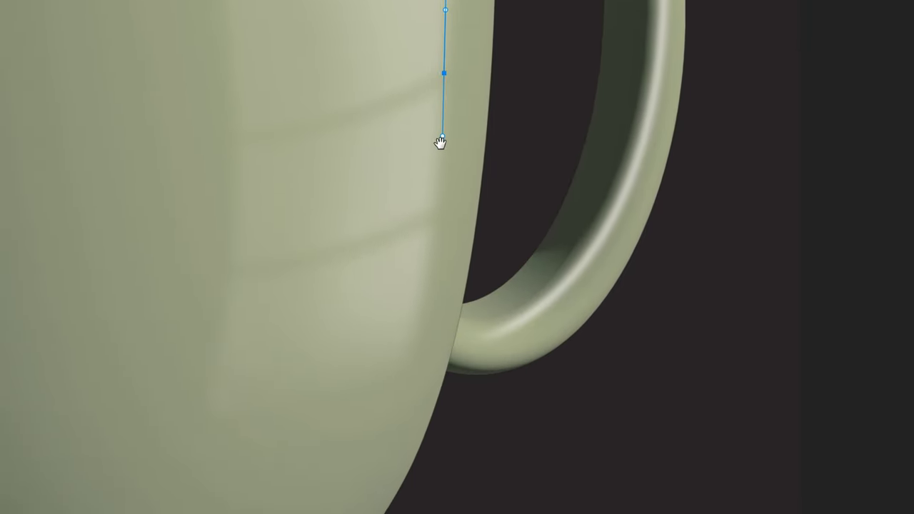
left_click(406, 369)
left_click_drag(406, 370, 382, 385)
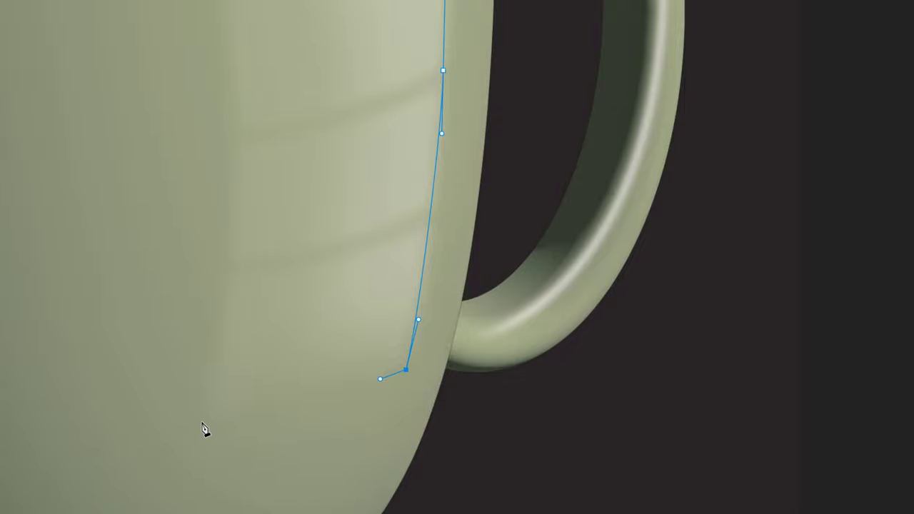
left_click_drag(203, 423, 90, 438)
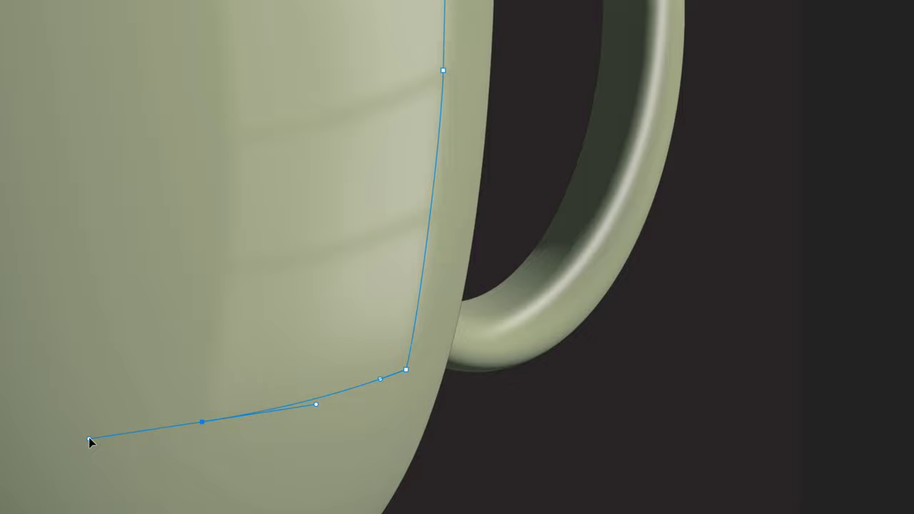
left_click(202, 422, "alt")
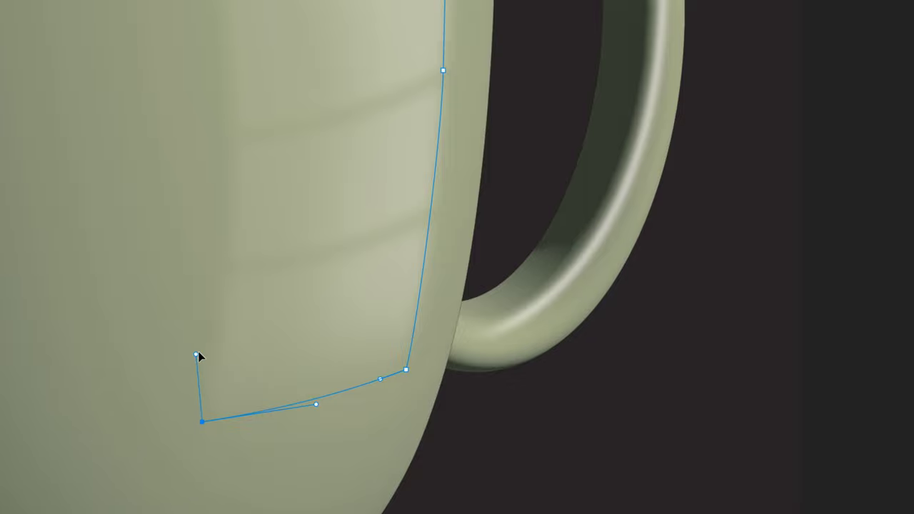
Add the lower-left corner and close the reflection path at its starting anchor
left_click(218, 293)
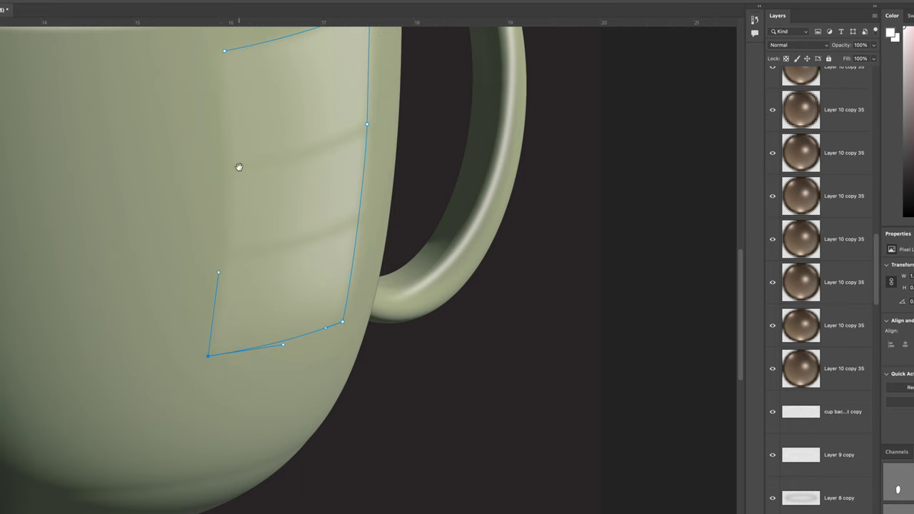
left_click_drag(239, 167, 300, 295)
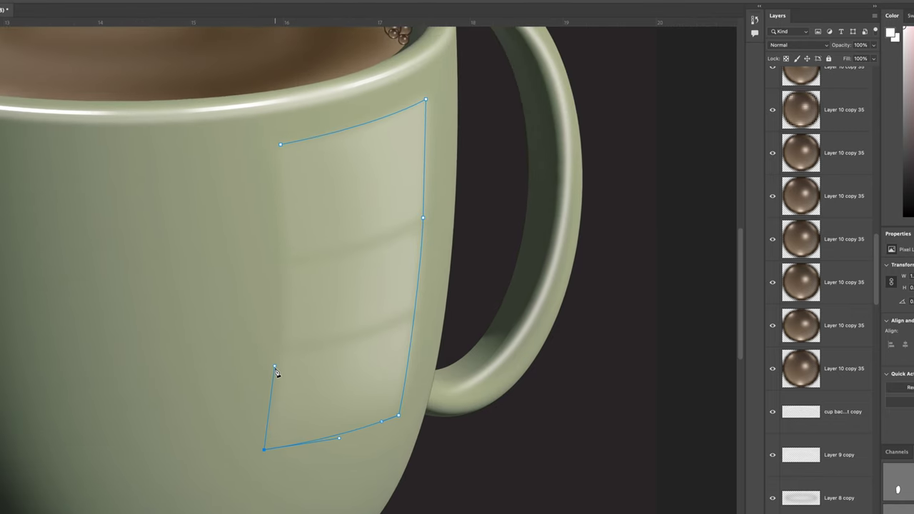
left_click(280, 145)
scroll(282, 91, "up", 5)
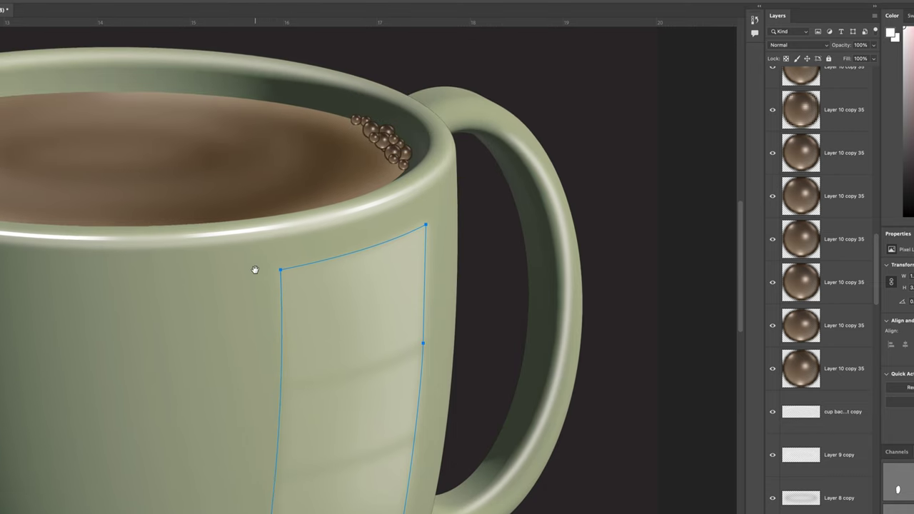
left_click_drag(255, 270, 265, 169)
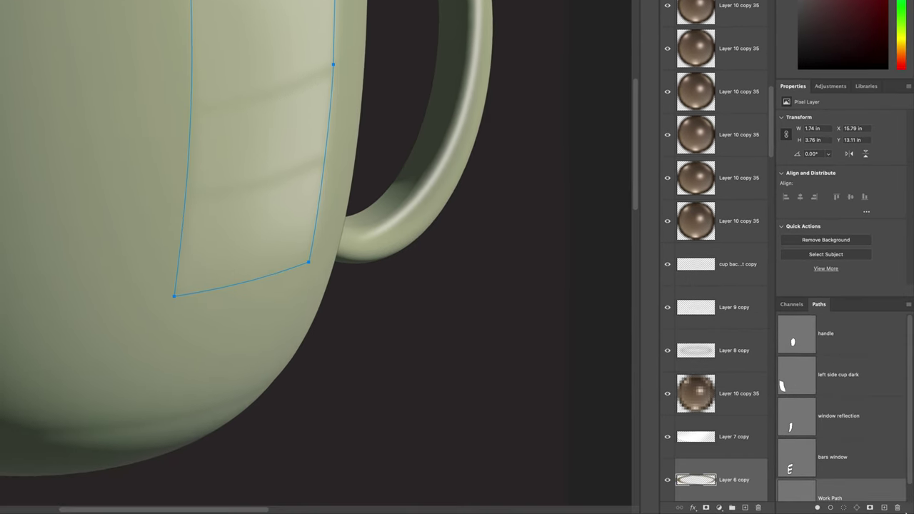
scroll(866, 451, "down", 1)
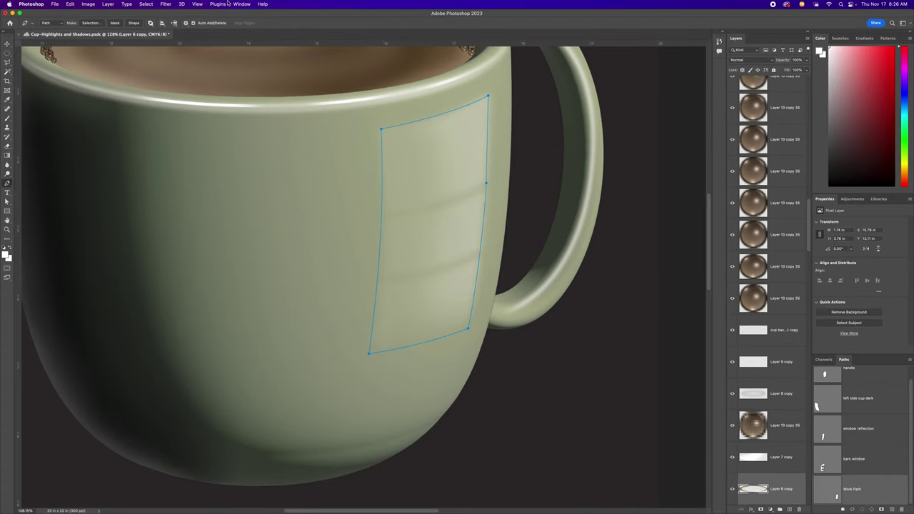
Save the Work Path as Path 1 in the Paths panel
left_click(240, 4)
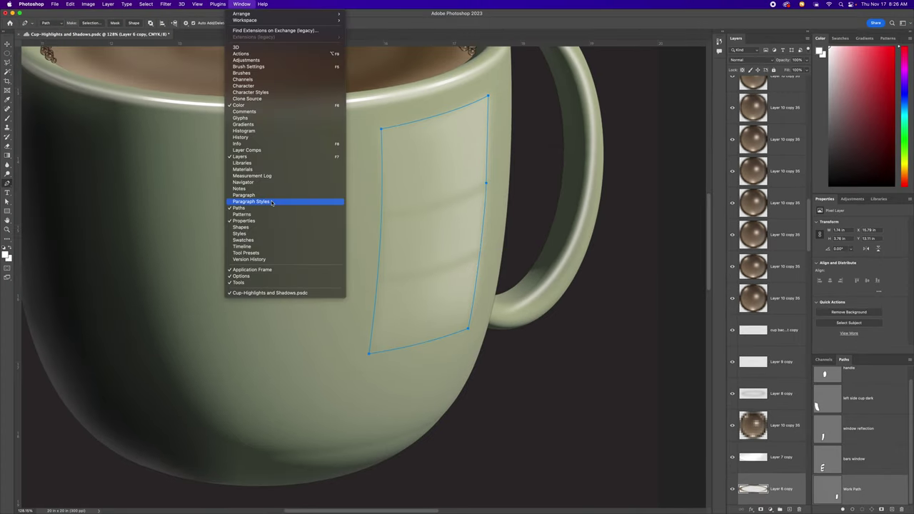
left_click(880, 496)
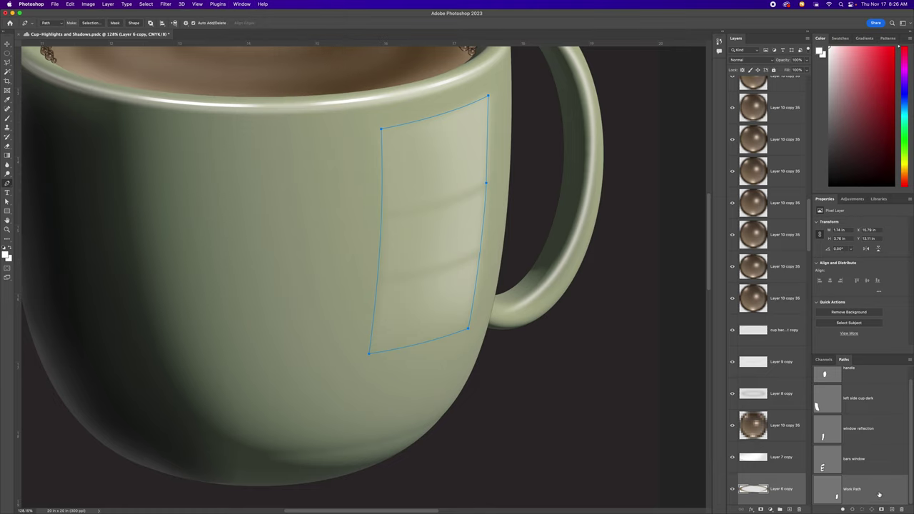
double_click(879, 494)
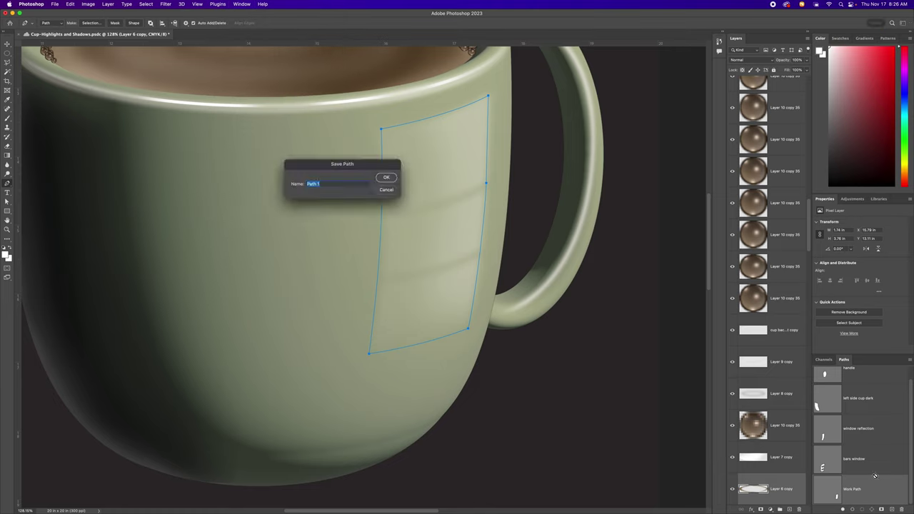
key("Return")
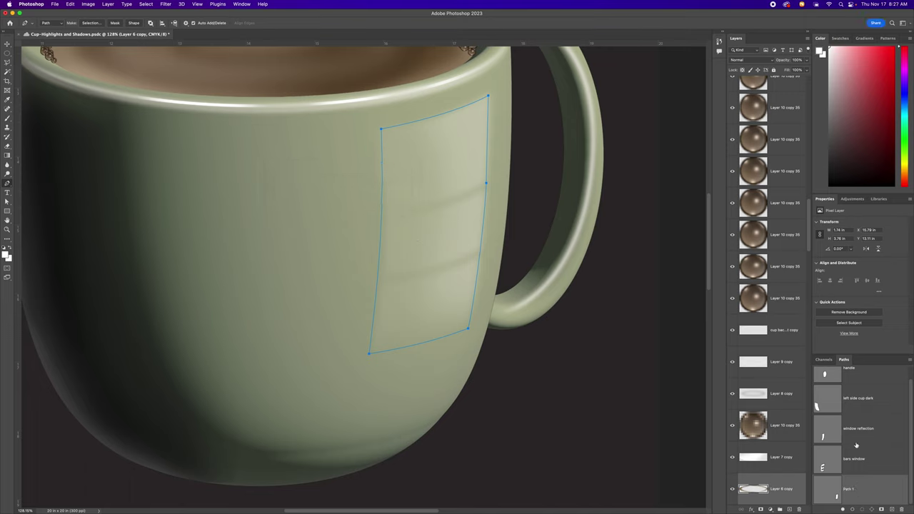
left_click(835, 462)
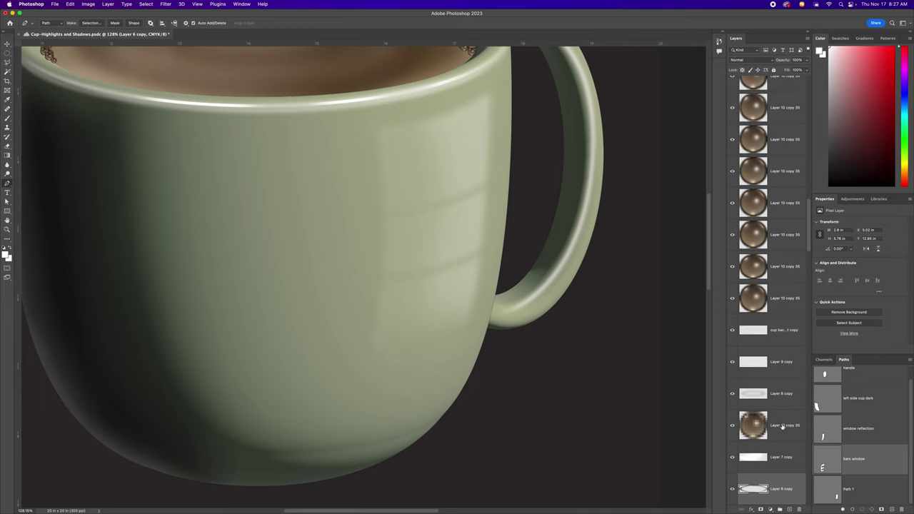
left_click_drag(661, 400, 547, 377)
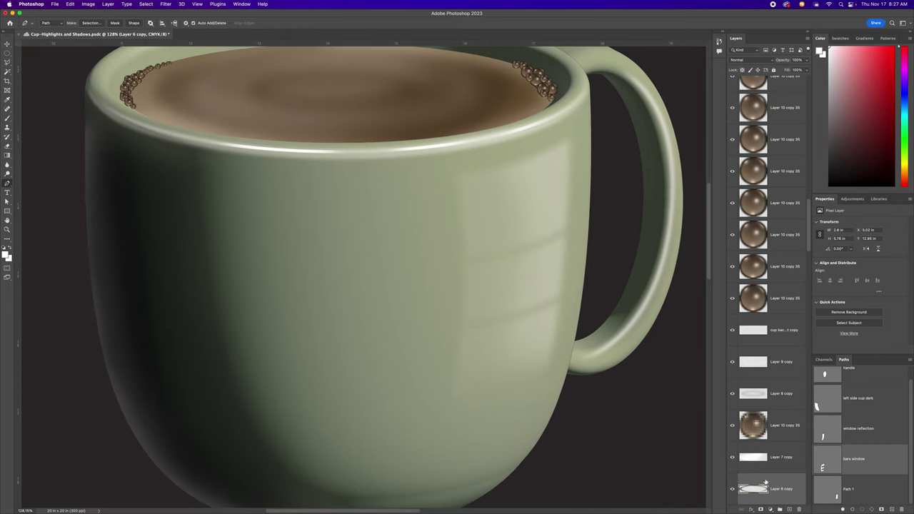
left_click(842, 426)
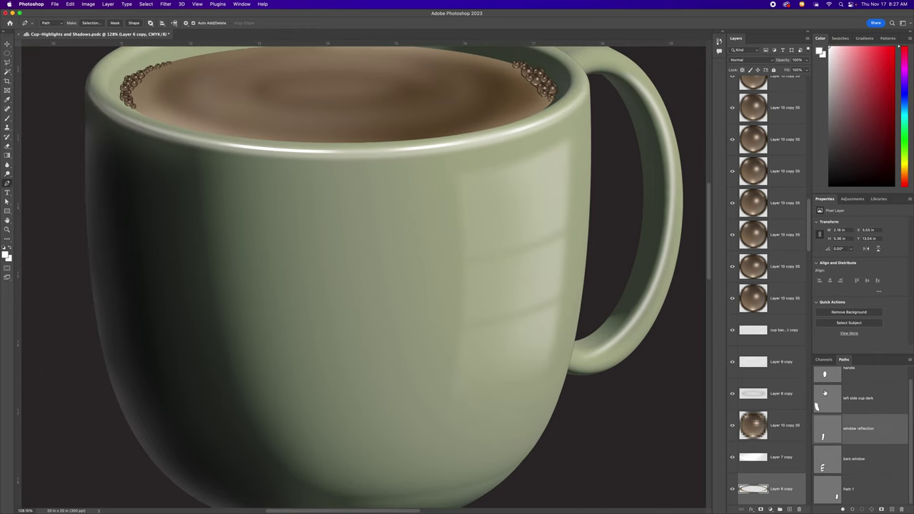
left_click(825, 393)
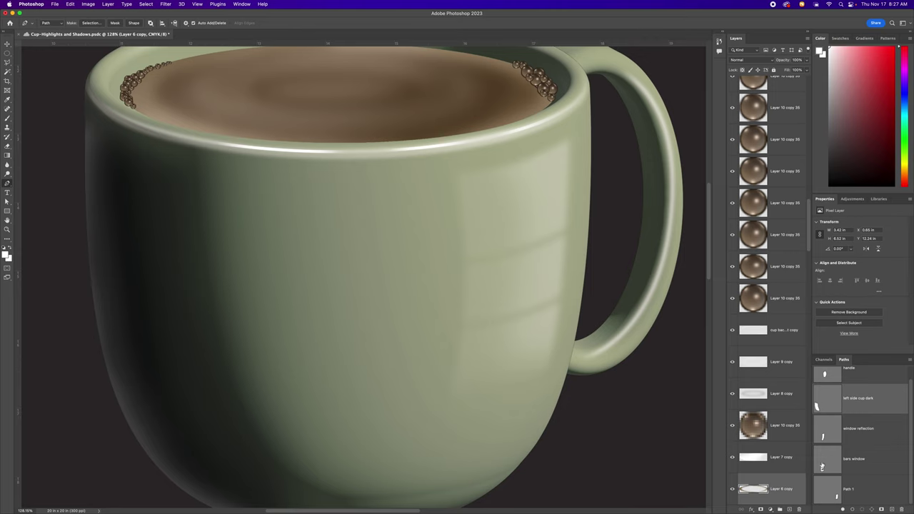
left_click(833, 494)
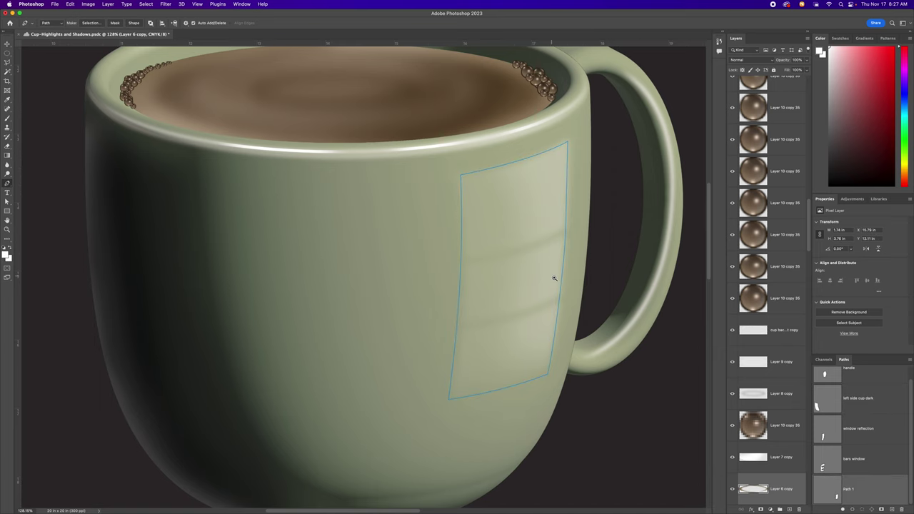
scroll(554, 278, "up", 2)
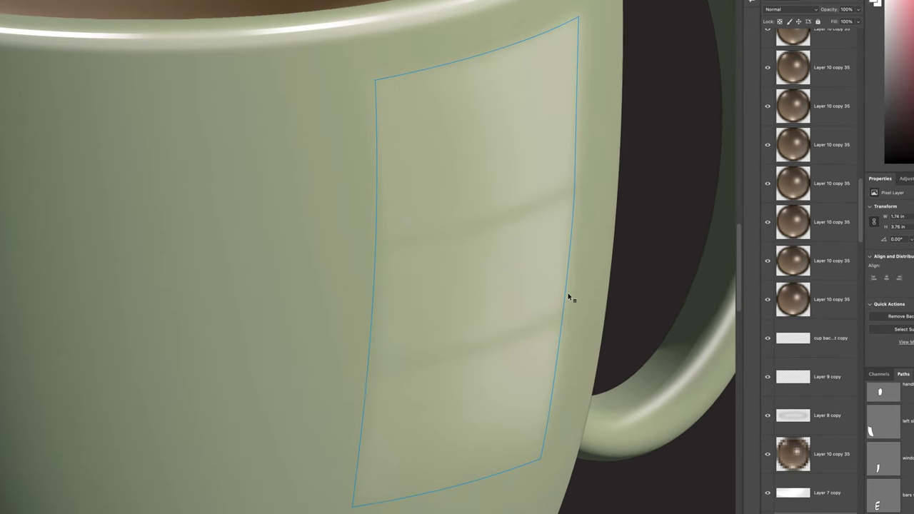
scroll(533, 265, "right", 3)
scroll(533, 265, "down", 2)
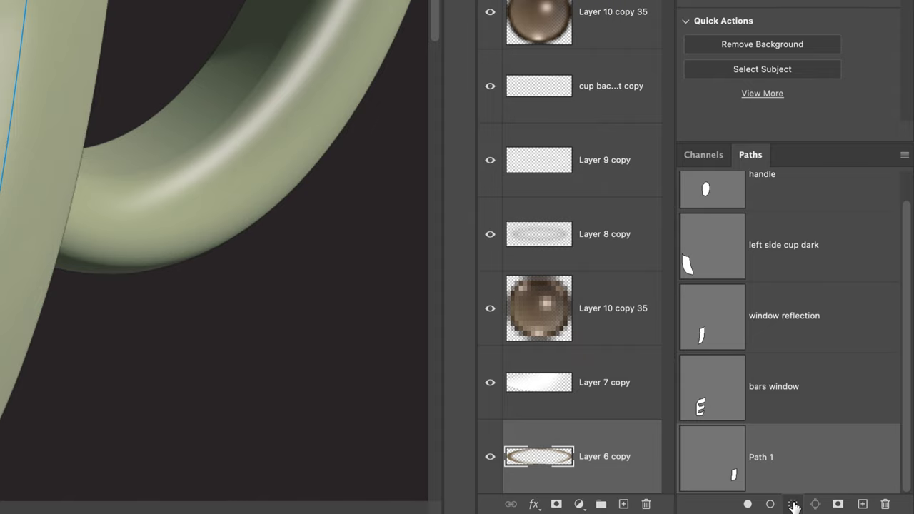
Load Path 1 as a selection and zoom in on its right edge
left_click(794, 505)
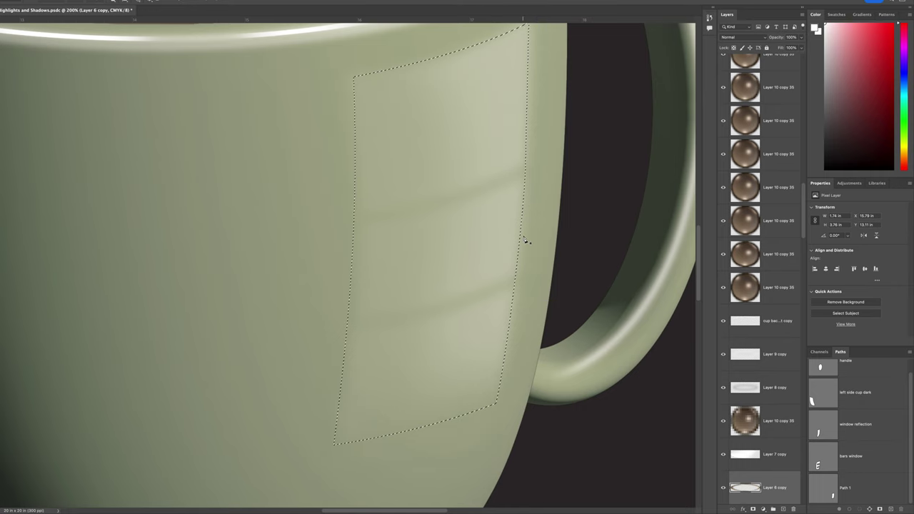
left_click_drag(512, 226, 500, 250)
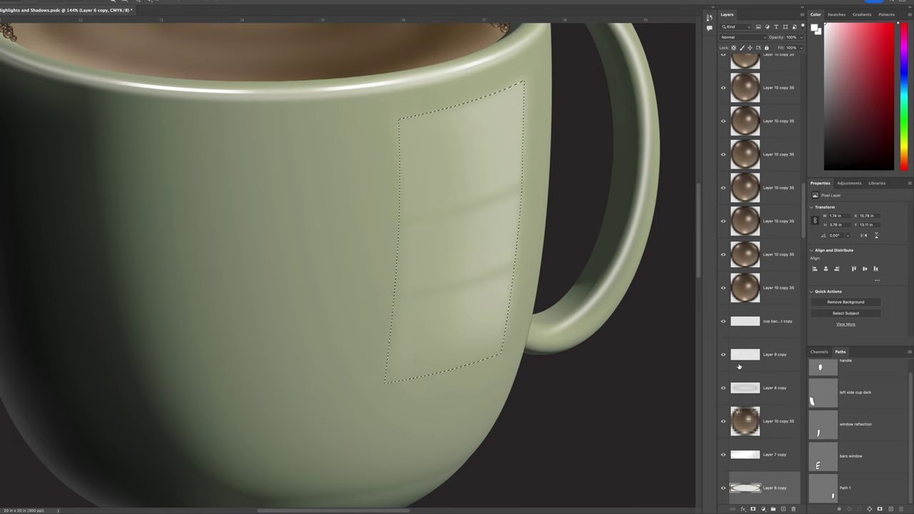
scroll(739, 368, "down", 3)
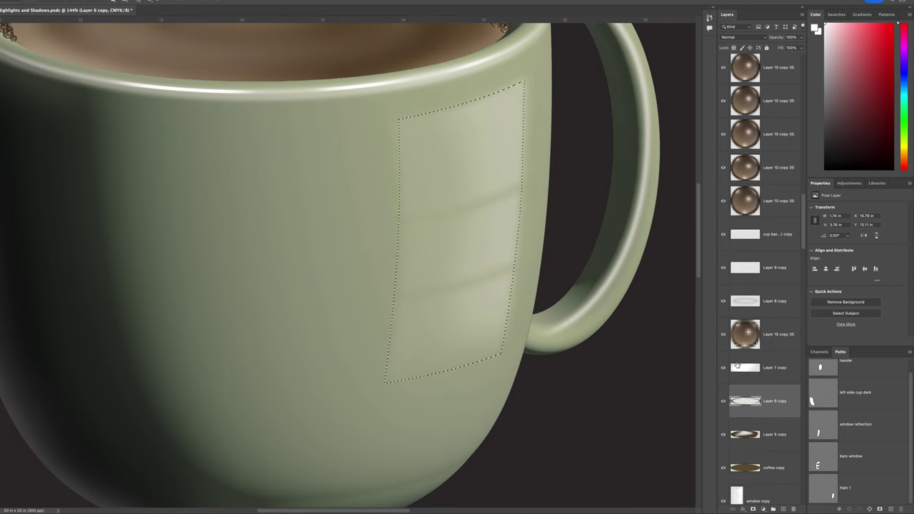
scroll(737, 365, "up", 8)
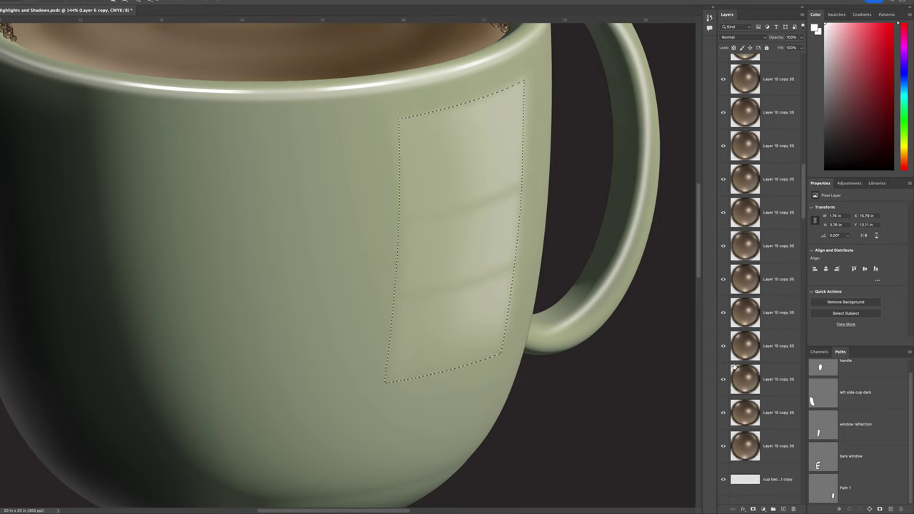
scroll(732, 366, "up", 8)
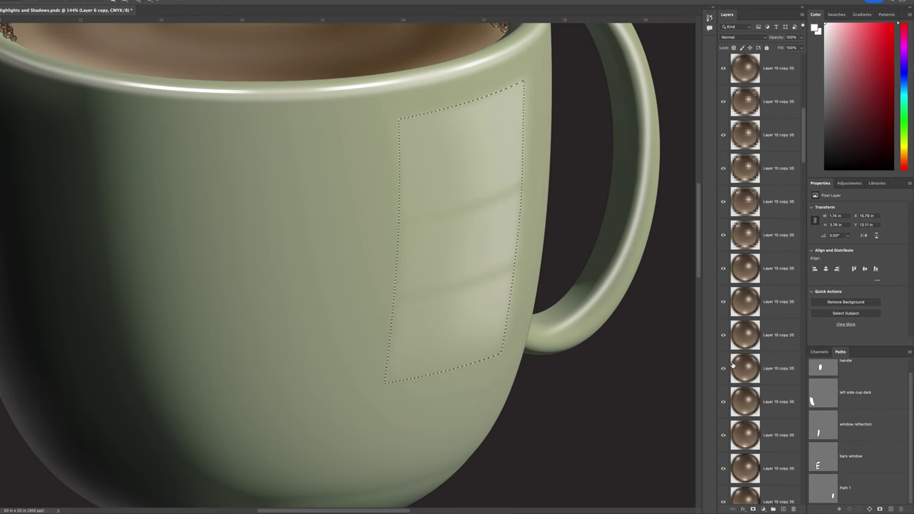
scroll(732, 365, "up", 5)
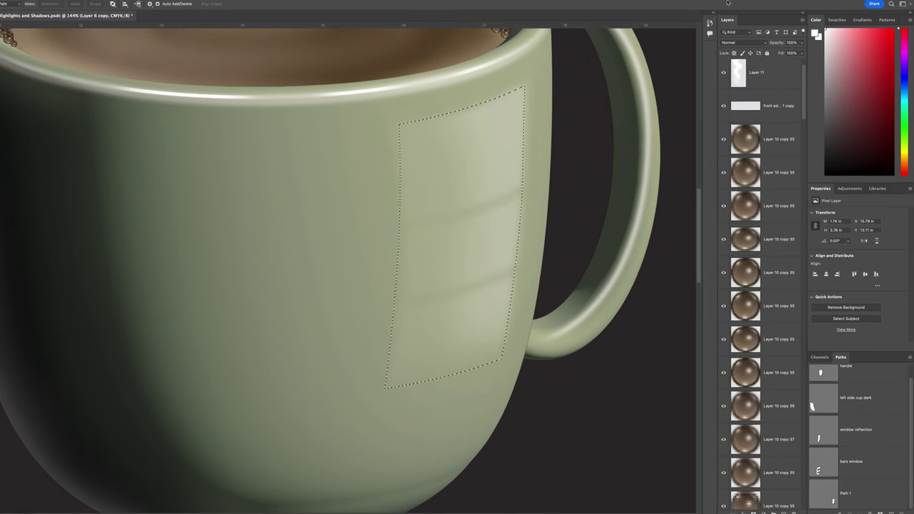
scroll(730, 377, "down", 15)
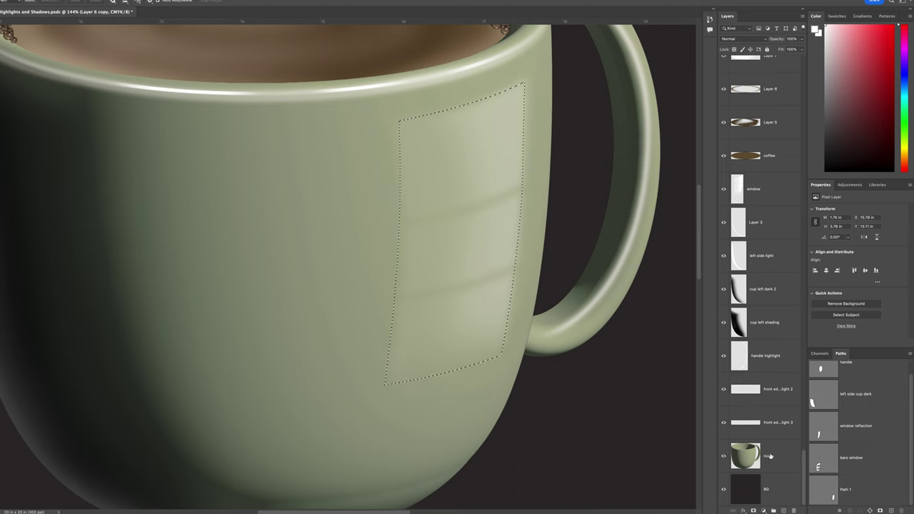
Select the original cup's layers from the cup layer up the stack
left_click(770, 455)
left_click_drag(803, 459, 812, 277)
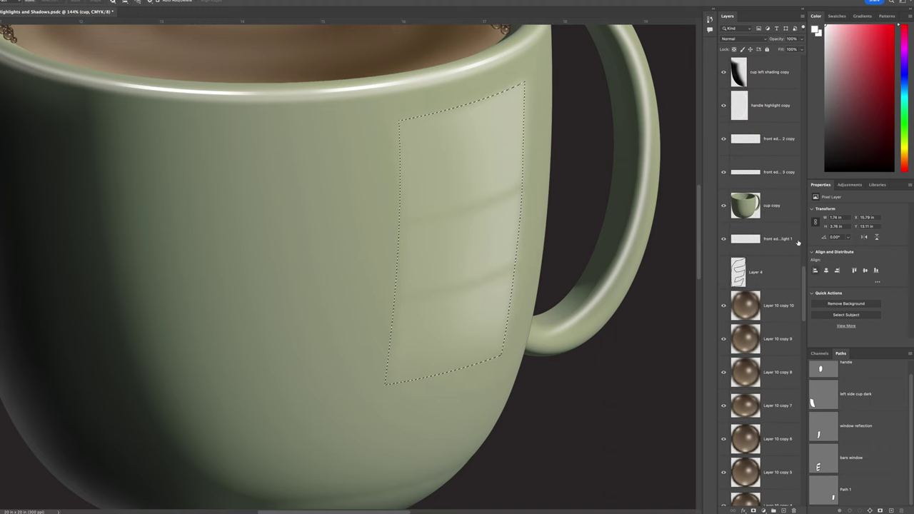
left_click(775, 248, "shift")
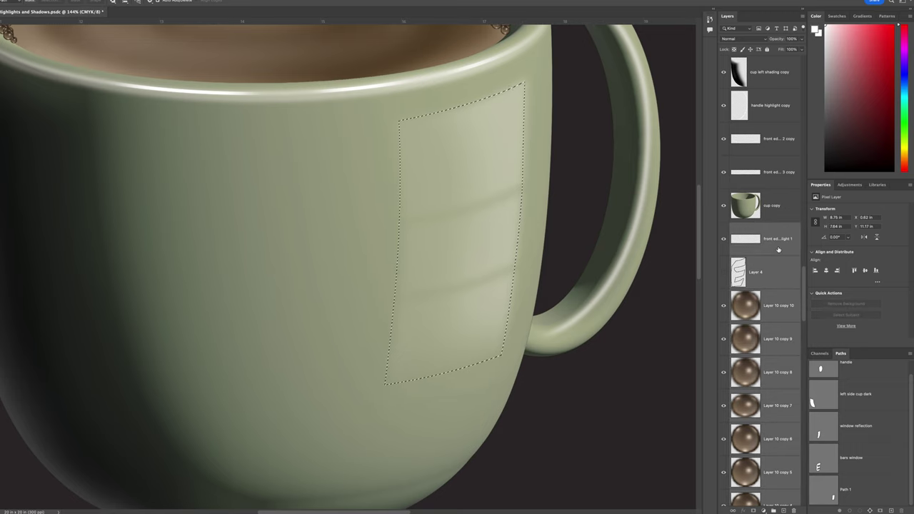
Group the selected layers with Group from Layers, naming the group Cup1
right_click(778, 249)
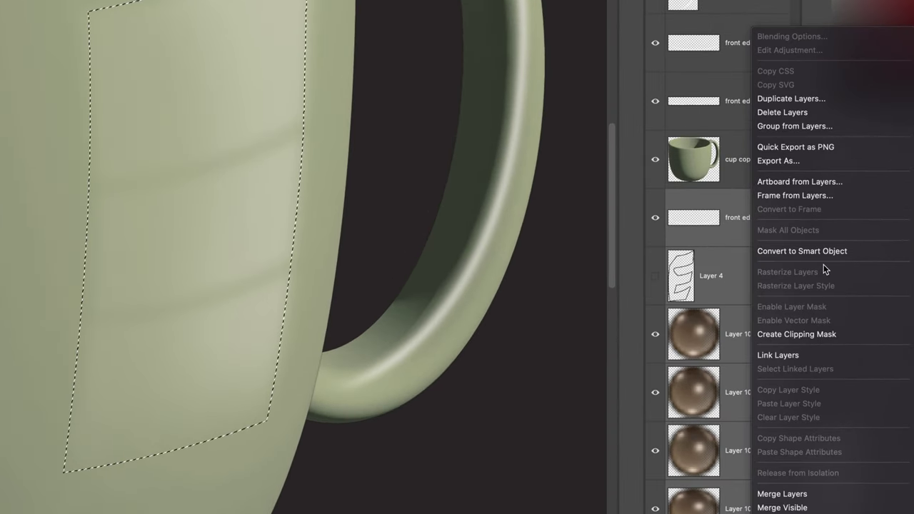
left_click(831, 126)
left_click_drag(61, 79, 433, 177)
type("Cup1")
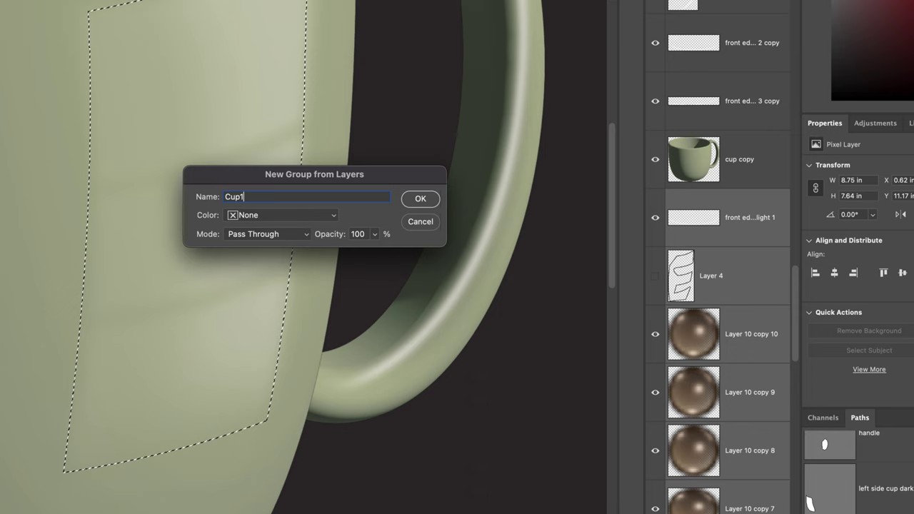
key("Return")
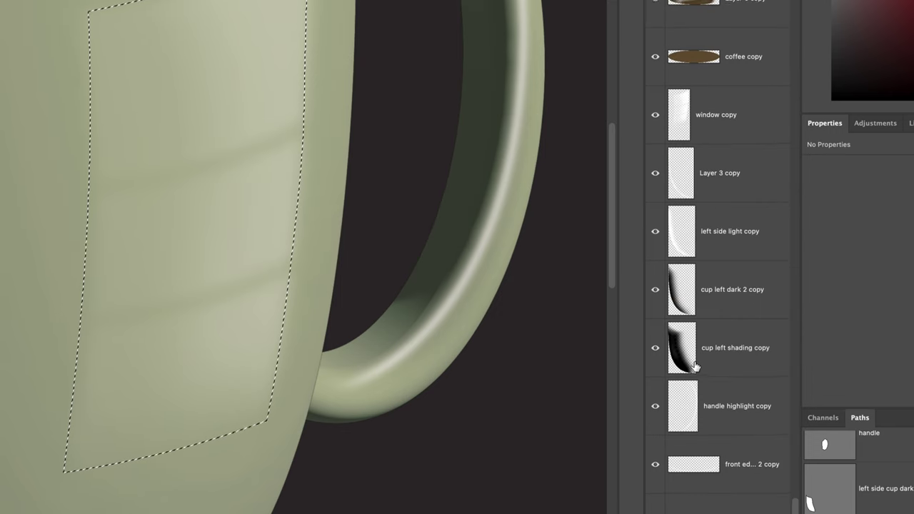
scroll(739, 450, "up", 5)
scroll(732, 439, "down", 5)
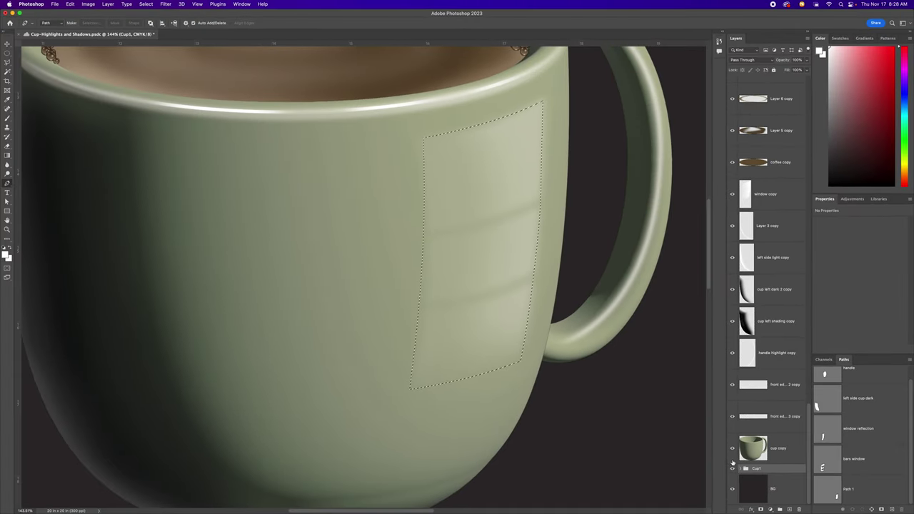
key("super+0")
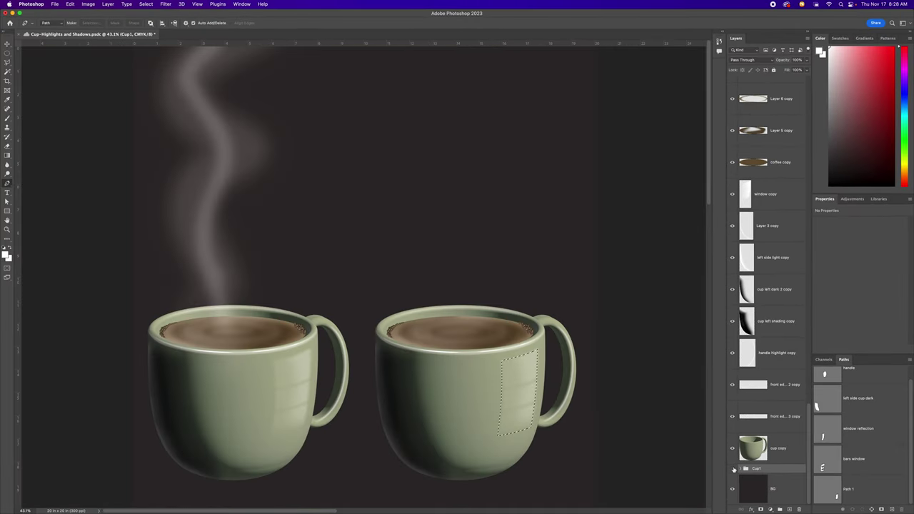
left_click(732, 469)
left_click(732, 470)
left_click(732, 469)
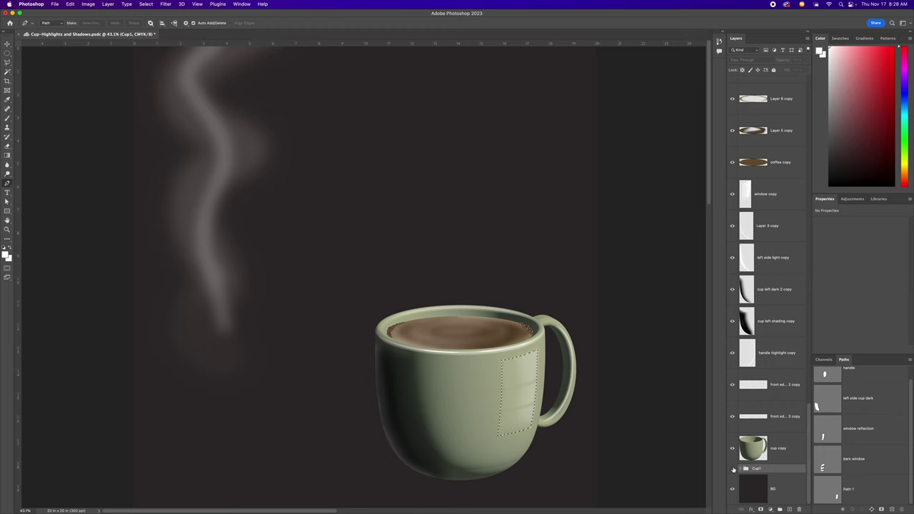
left_click(732, 469)
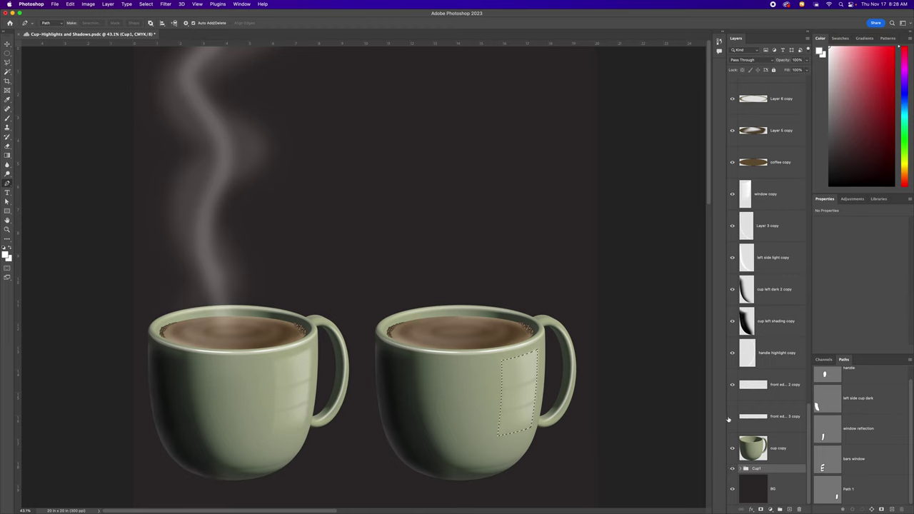
left_click(732, 386)
left_click(733, 385)
scroll(750, 379, "up", 1)
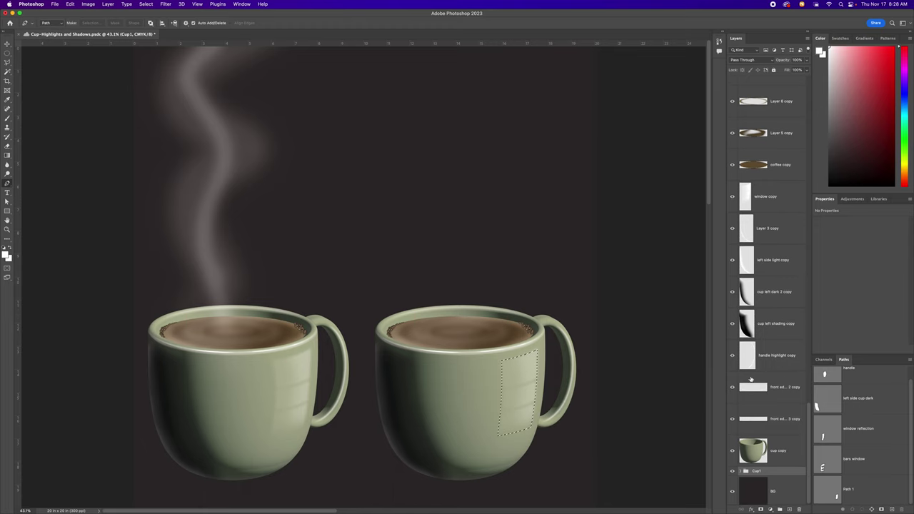
Add a new layer above Layer 12 and rename it 'right cup highlight'
left_click_drag(808, 452, 791, 107)
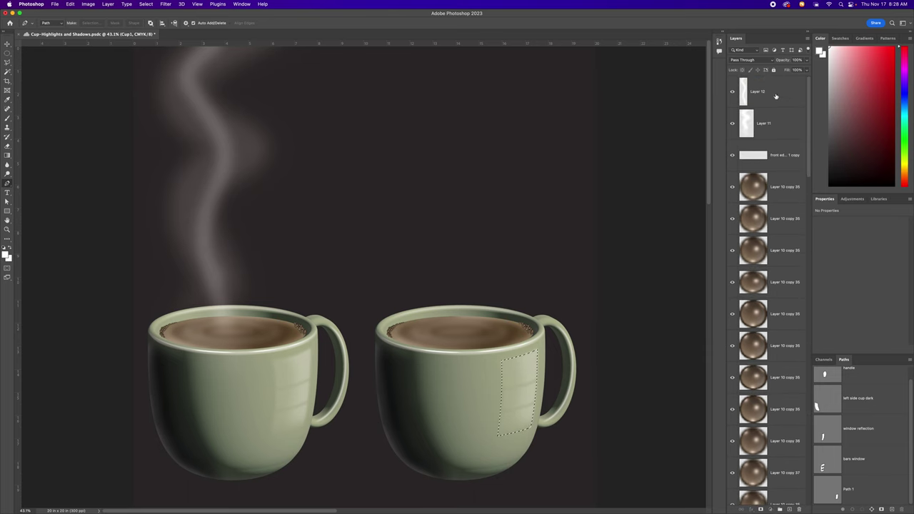
left_click(777, 97)
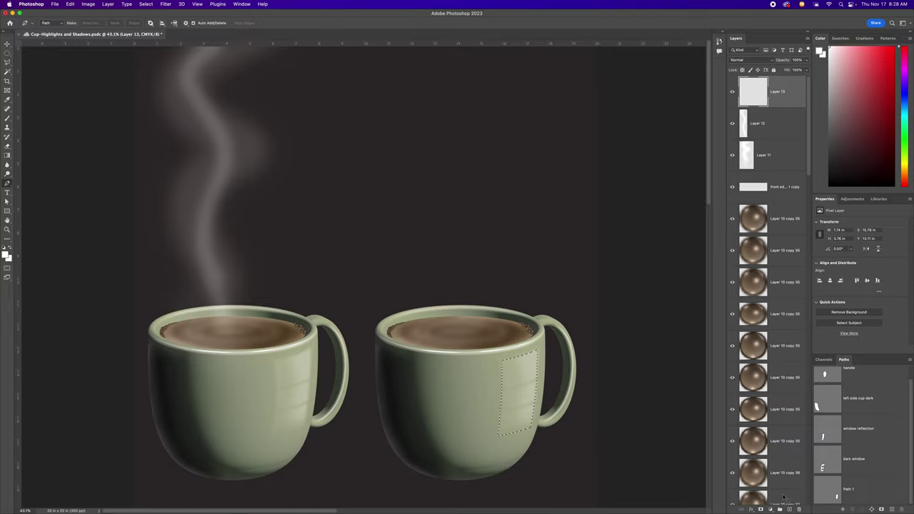
mouse_move(789, 509)
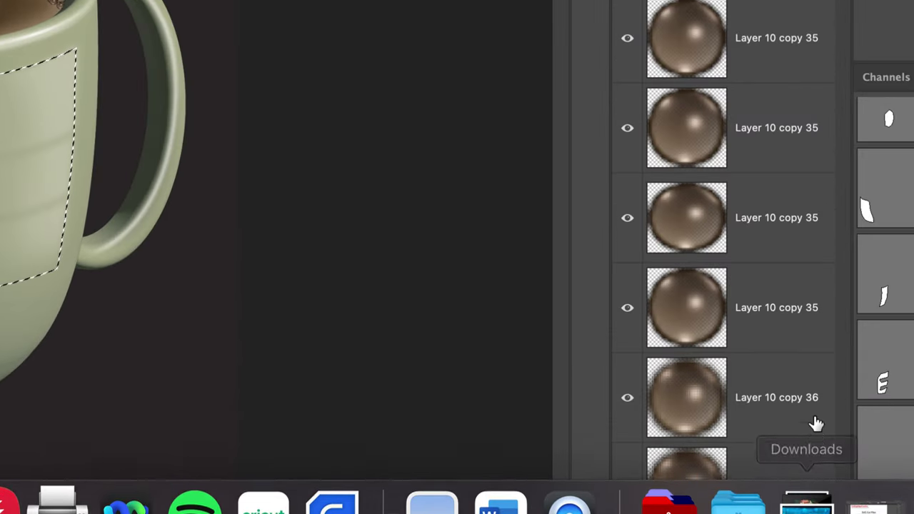
left_click(787, 502)
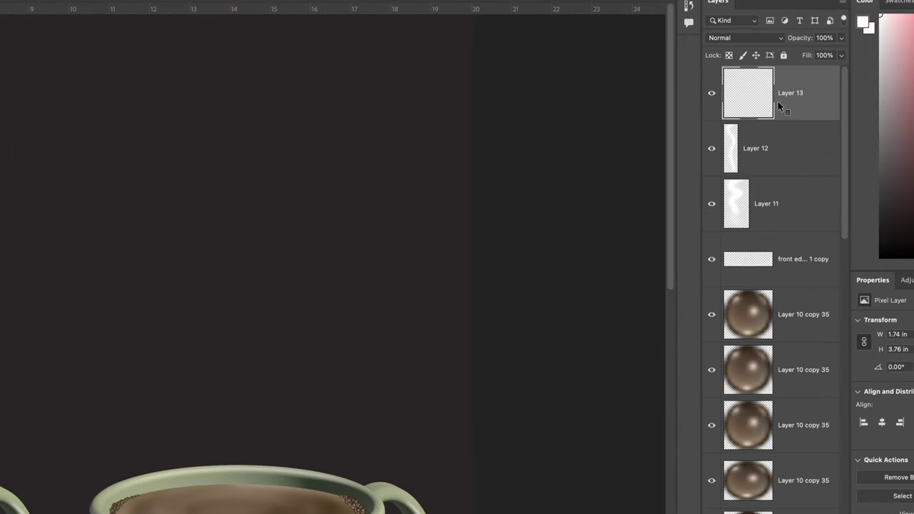
double_click(774, 96)
type("right cup highlight")
key("Return")
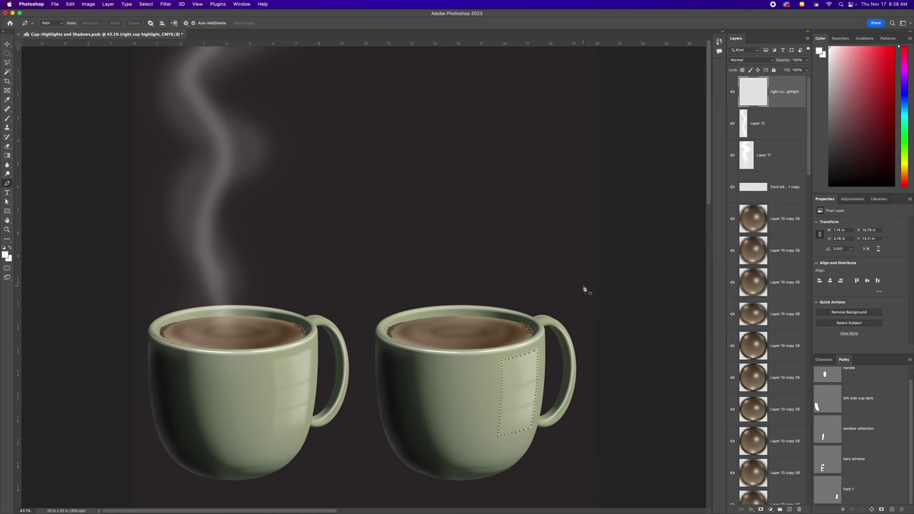
Set up a large Soft Round brush and paint white inside the rectangular reflection selection
scroll(525, 402, "up", 5)
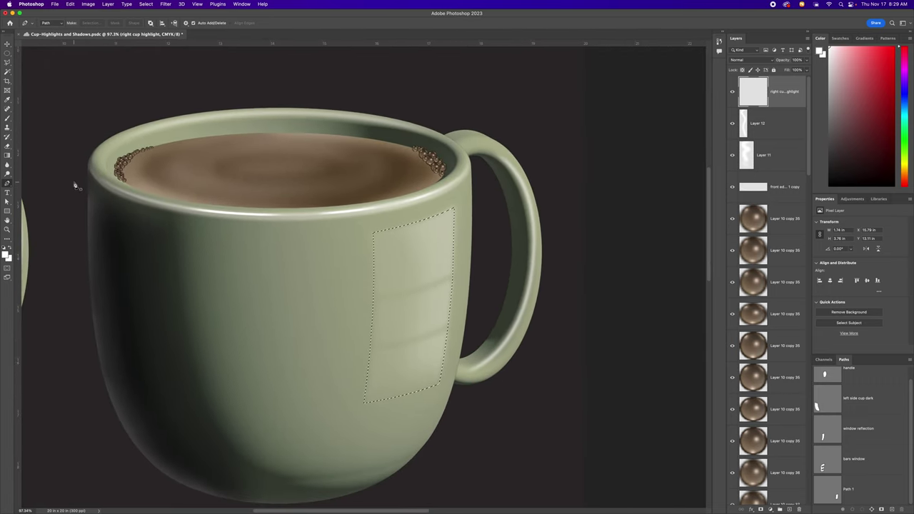
key("b")
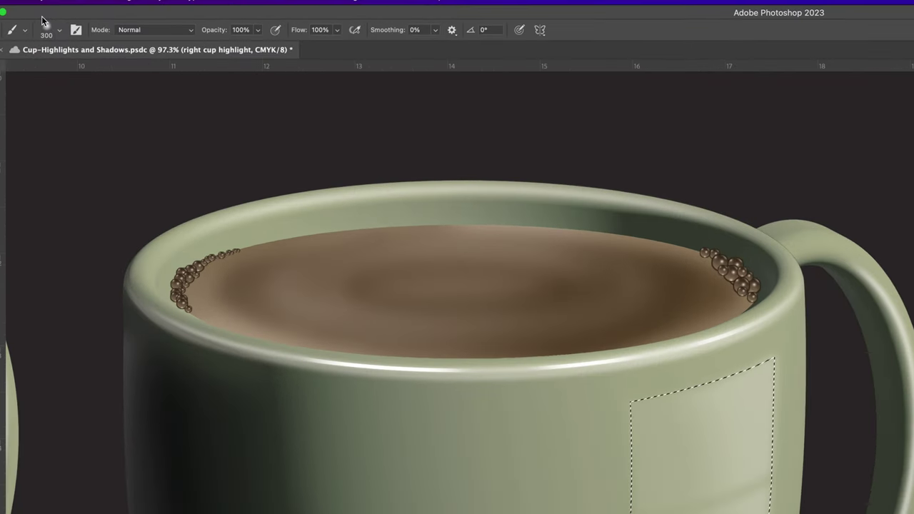
left_click(54, 25)
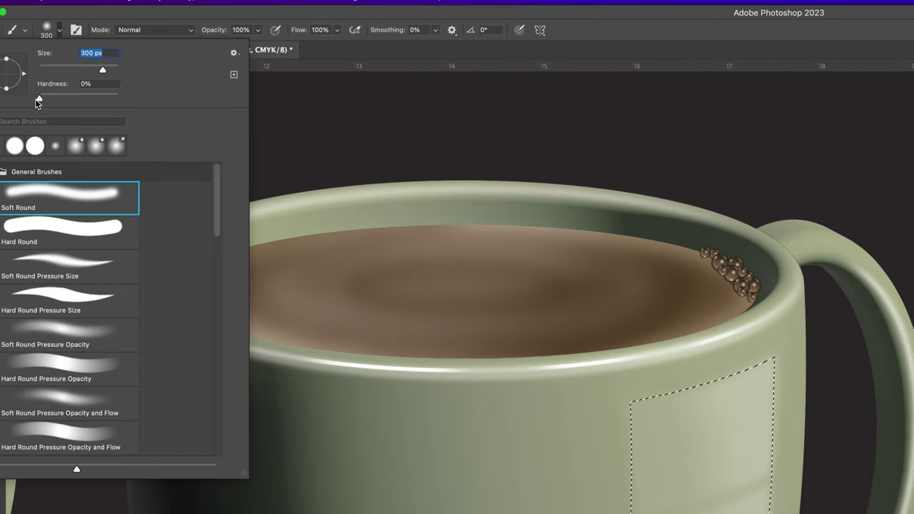
mouse_move(37, 100)
left_mouse_down()
mouse_move(117, 98)
mouse_move(39, 98)
left_mouse_up()
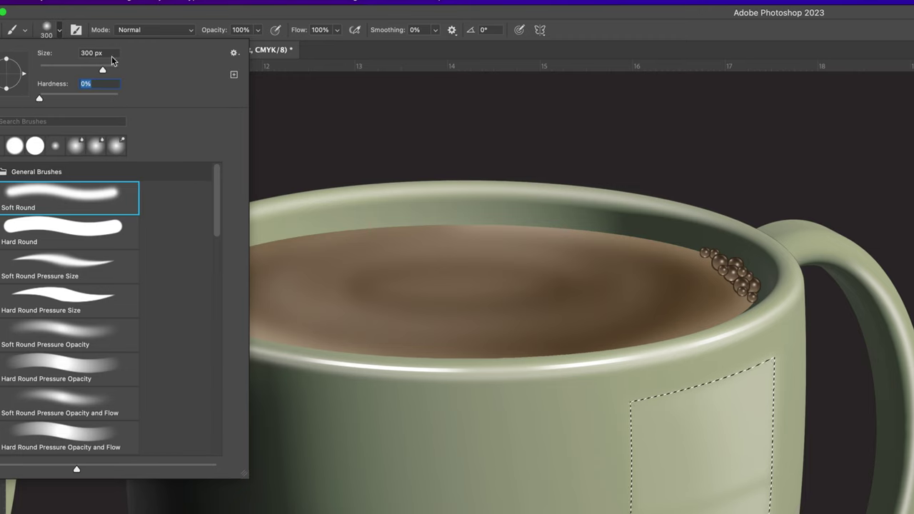
left_click_drag(102, 70, 113, 70)
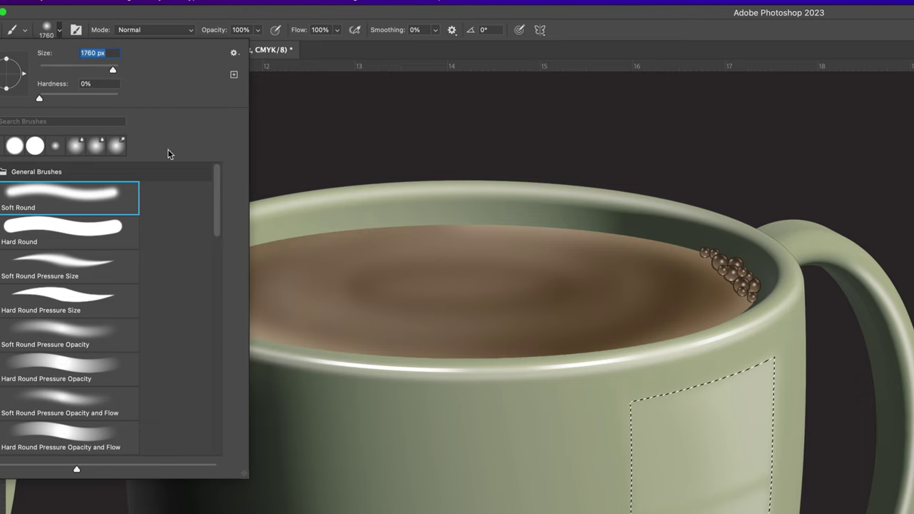
type("[[[[[[[")
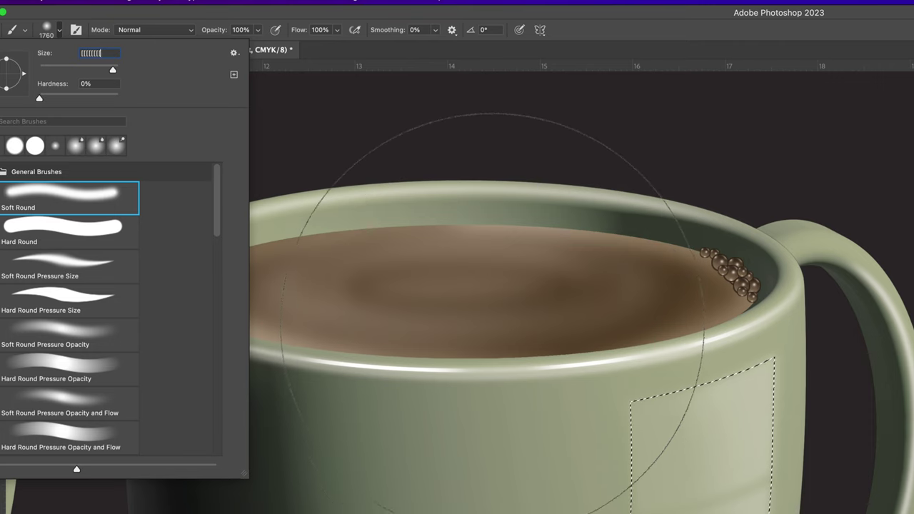
key("Return")
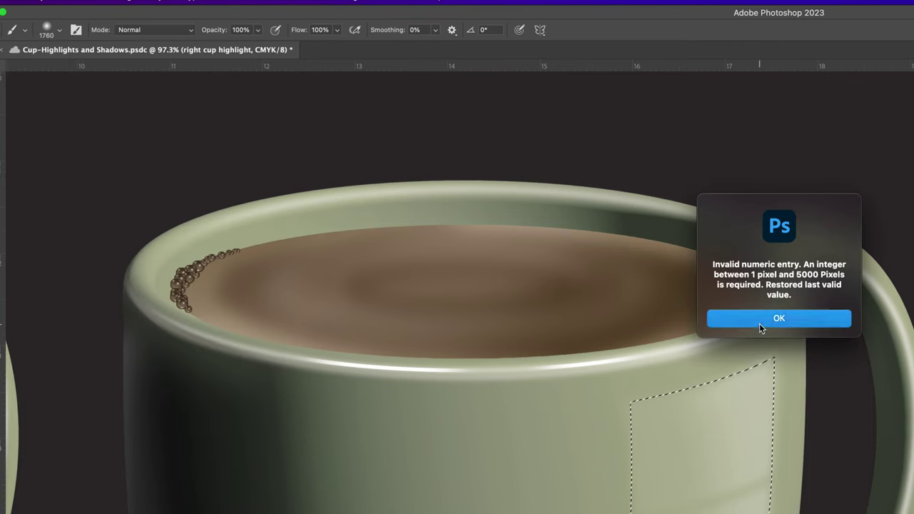
left_click(761, 323)
left_click(736, 329)
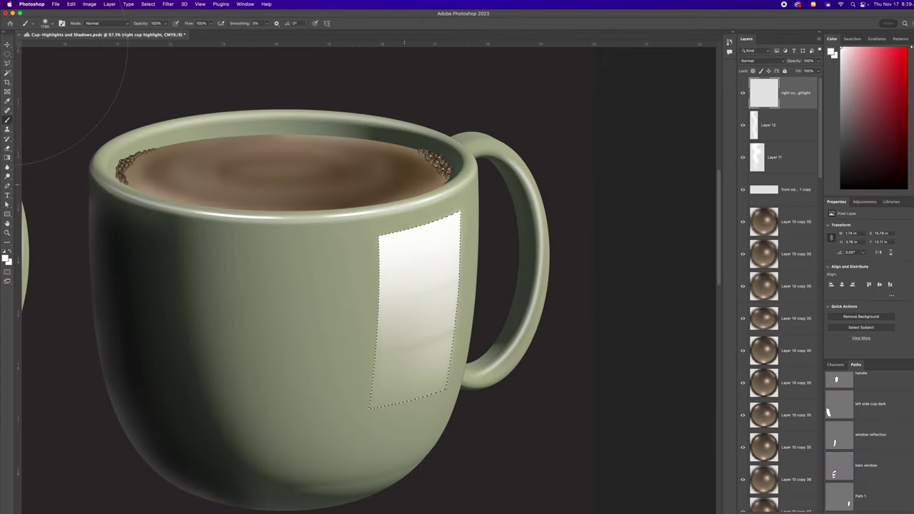
Lower the highlight layer's opacity, make the brush smaller, and save the document
key("v")
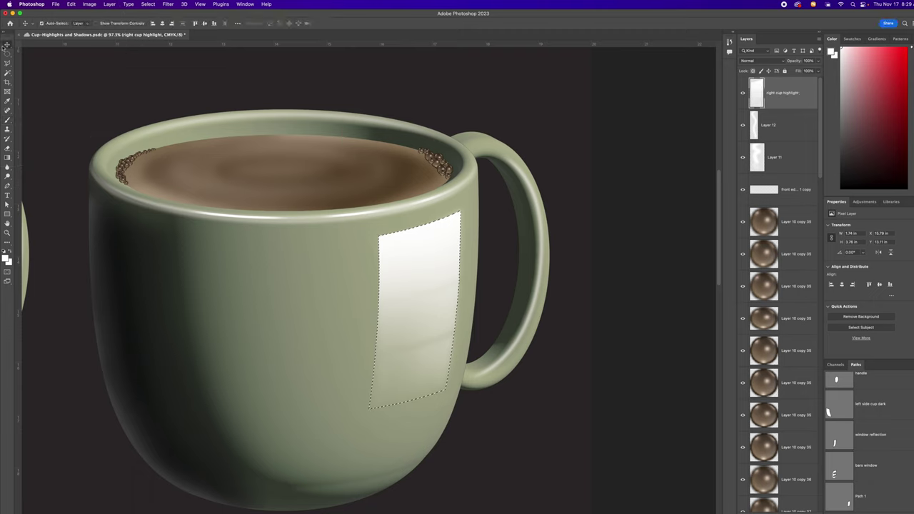
key("2")
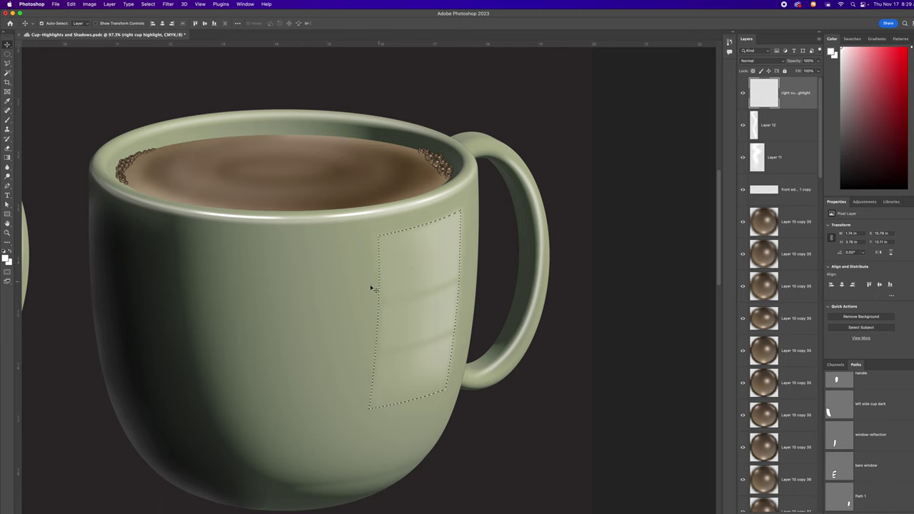
key("b")
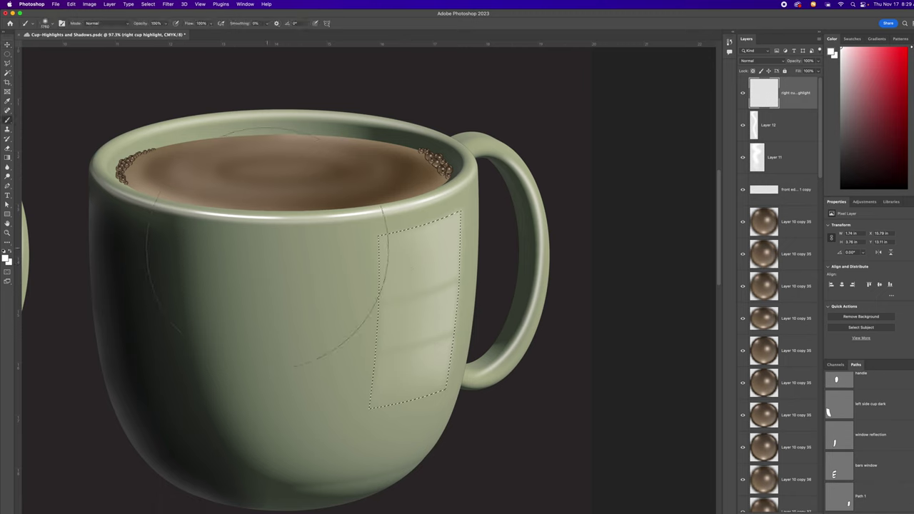
key("bracketleft")
key("bracketleft")
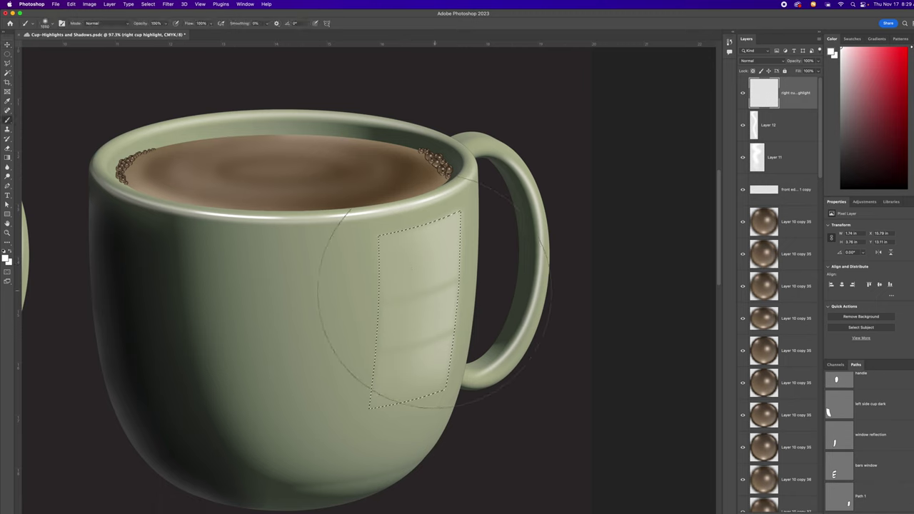
key("super+s")
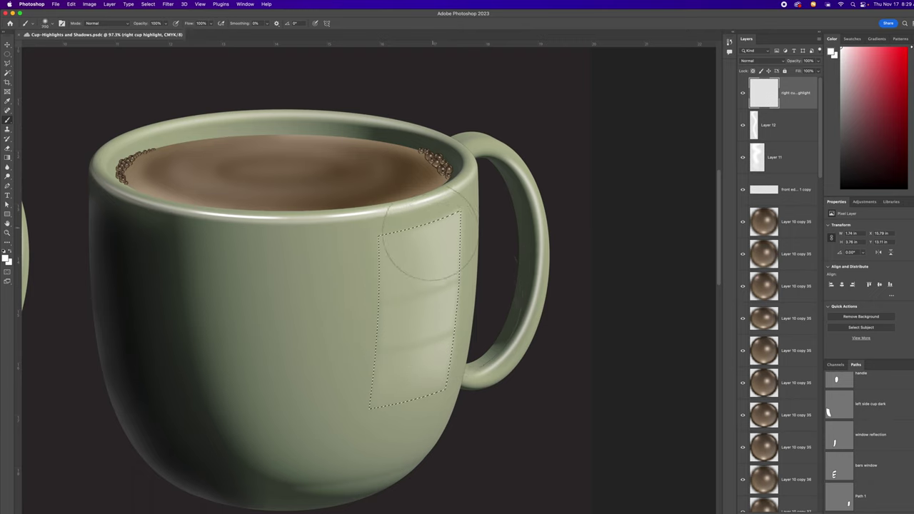
Repaint the white highlight strokes, redoing two attempts, and brighten its left side
left_click_drag(420, 375, 421, 364)
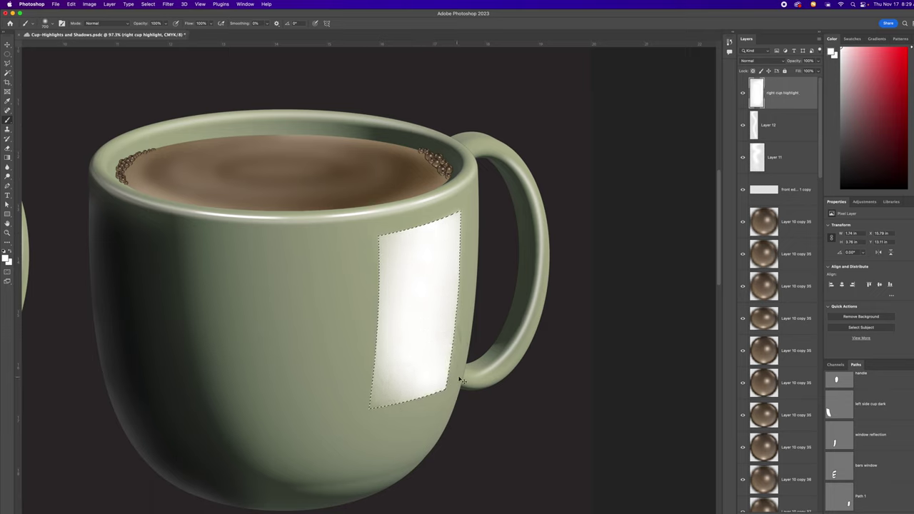
key("super+z")
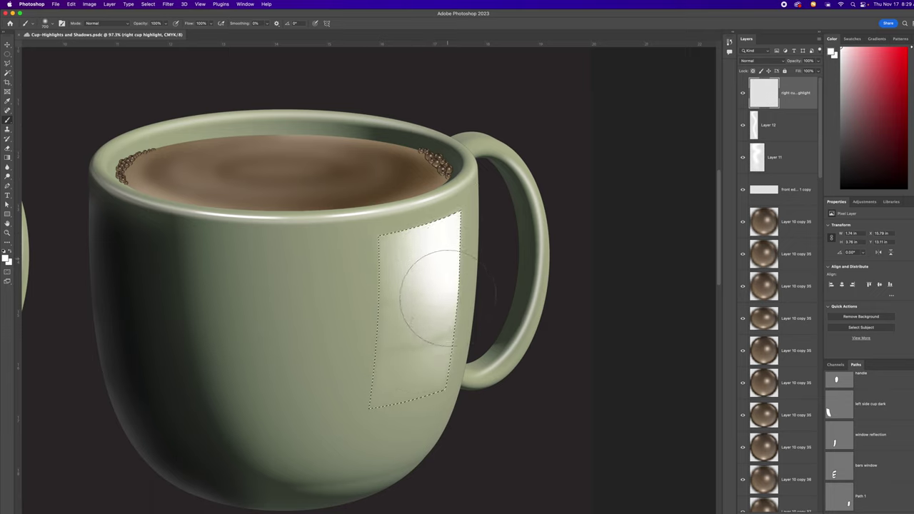
left_click_drag(414, 444, 450, 425)
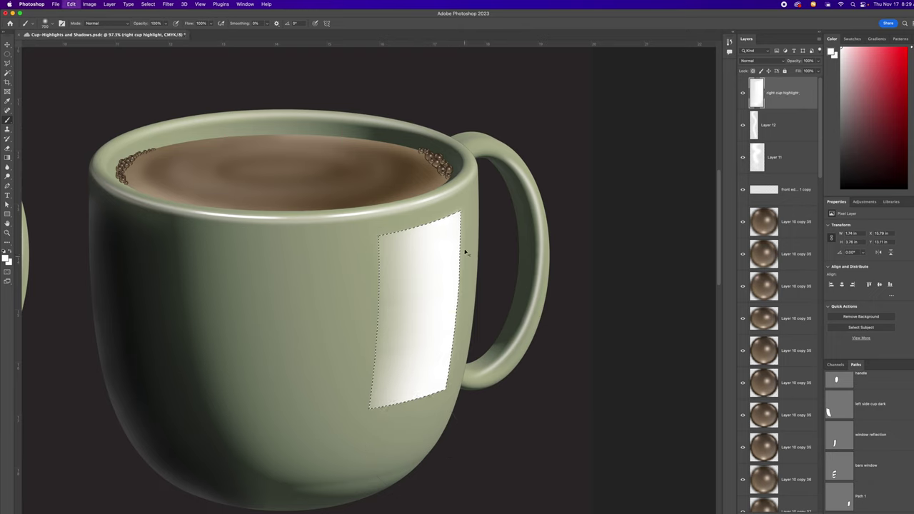
key("super+z")
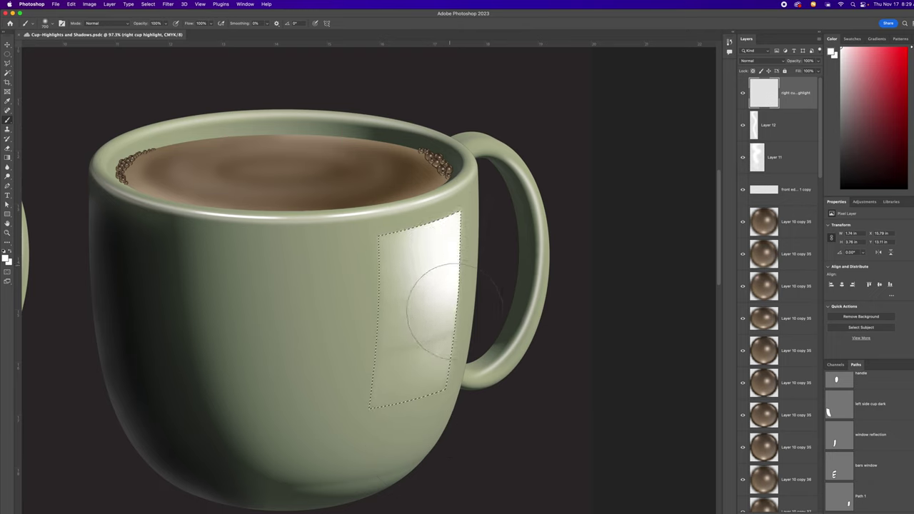
left_click_drag(427, 366, 453, 418)
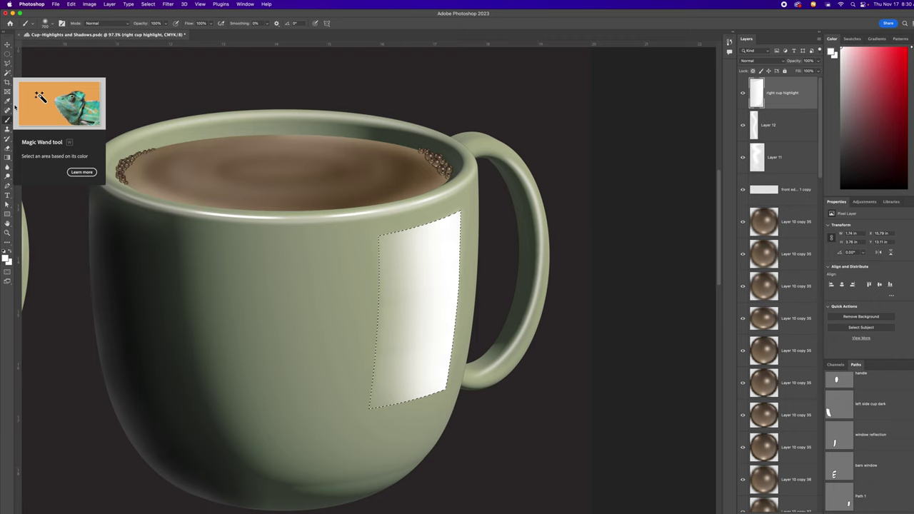
Try an elliptical selection across the cup top, shifting and tilting it, then discard it
left_click(7, 55)
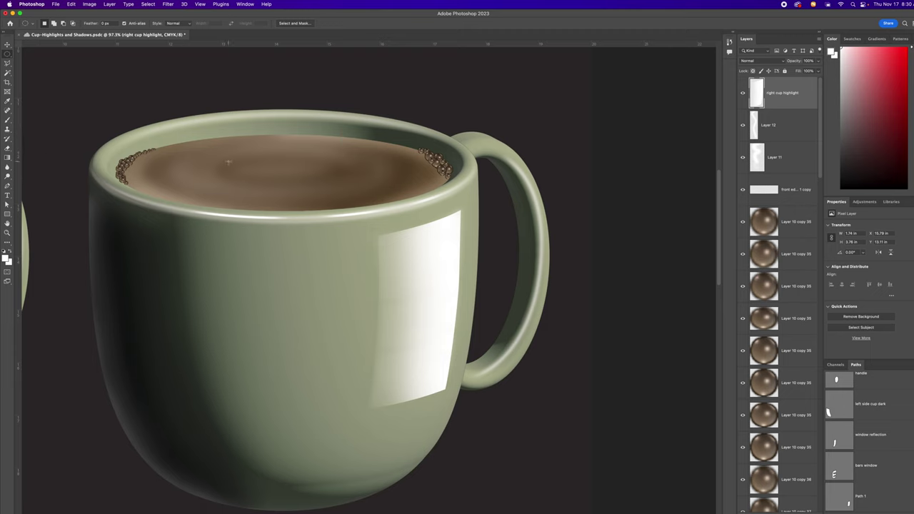
left_click_drag(134, 146, 484, 245)
left_click_drag(250, 183, 307, 219)
key("super+t")
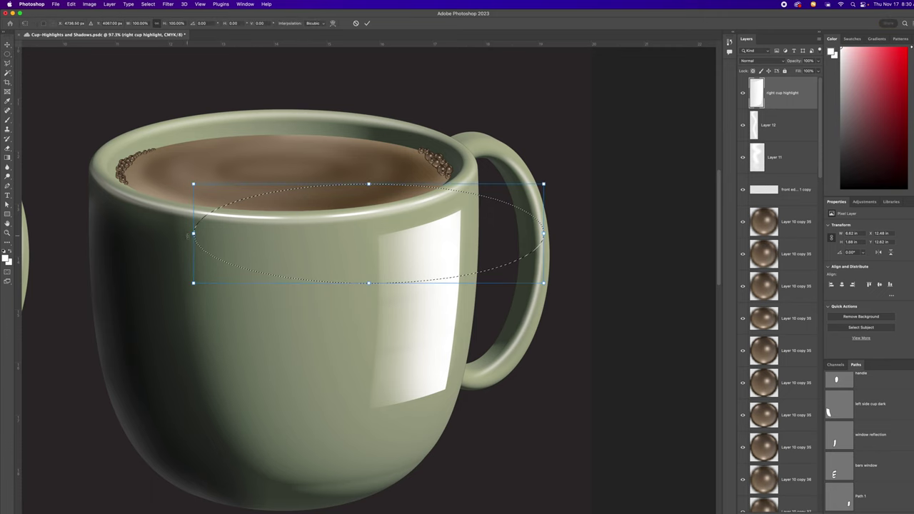
mouse_move(188, 236)
left_mouse_down()
mouse_move(195, 230)
mouse_move(193, 251)
left_mouse_up()
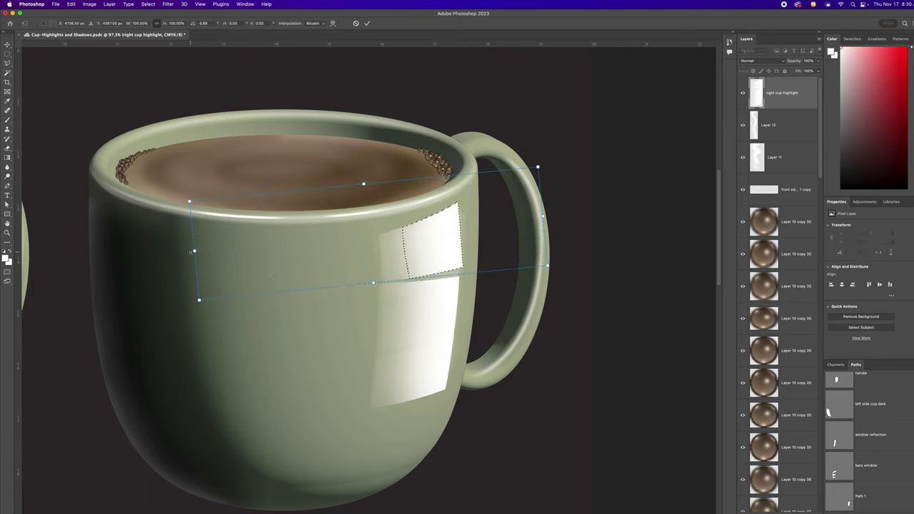
key("super+z")
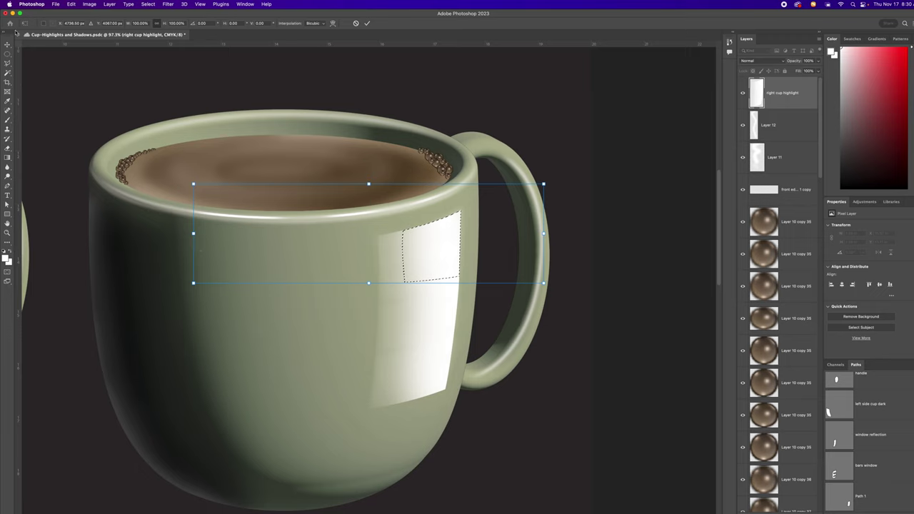
key("Return")
left_click(194, 158)
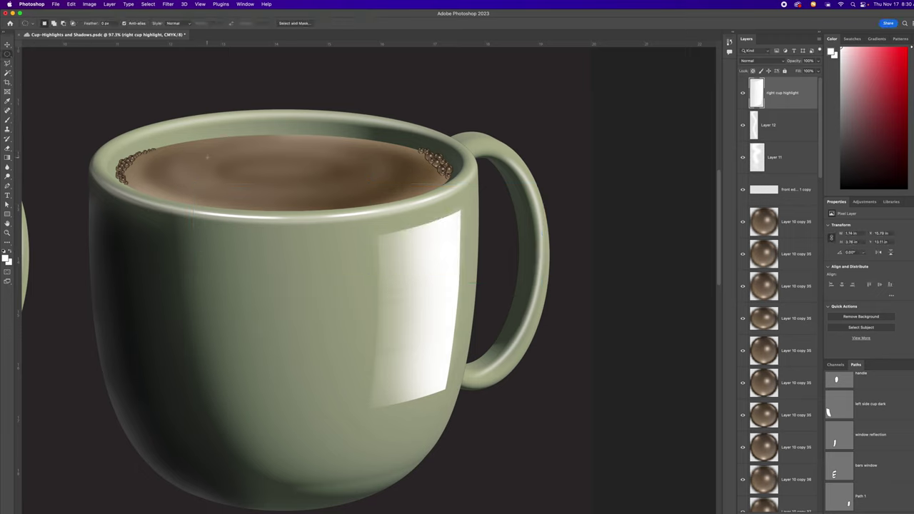
Use two elliptical selections and the Move tool to cut curved bars through the highlight
left_click_drag(250, 179, 485, 303)
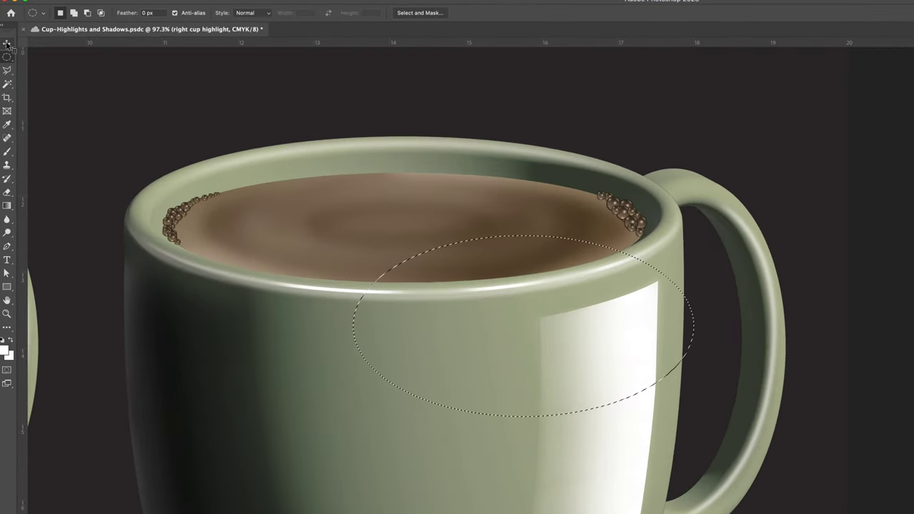
left_click(7, 45)
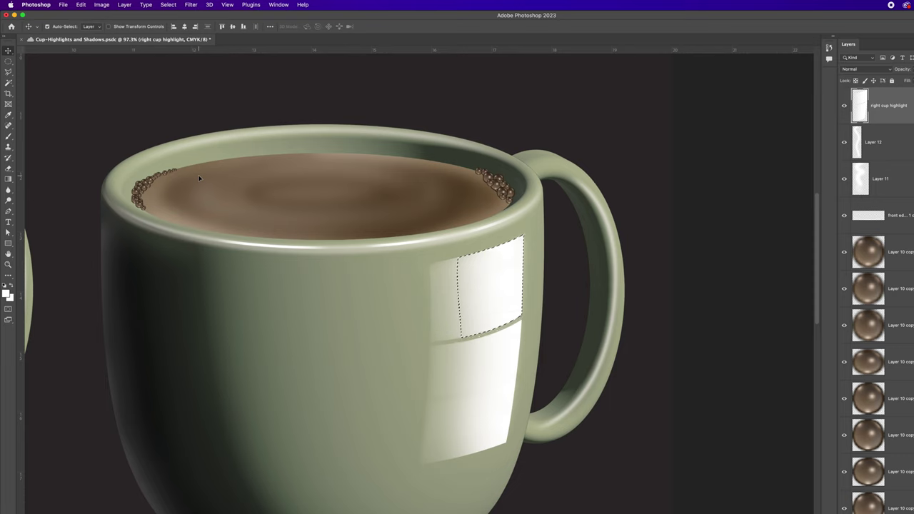
left_click(8, 62)
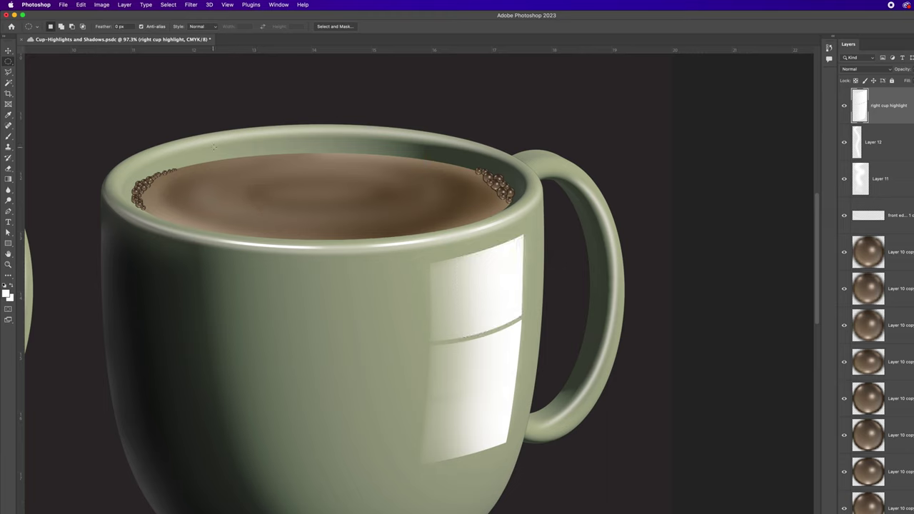
left_click_drag(153, 74, 637, 418)
left_click(8, 50)
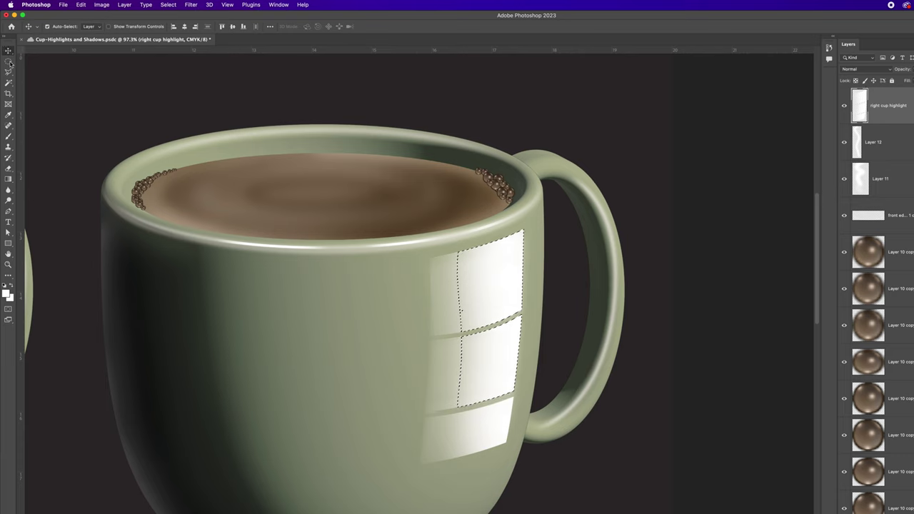
Deselect the highlight and zoom out to 50% to see both cups
key("m")
left_click(89, 89)
key("super+minus")
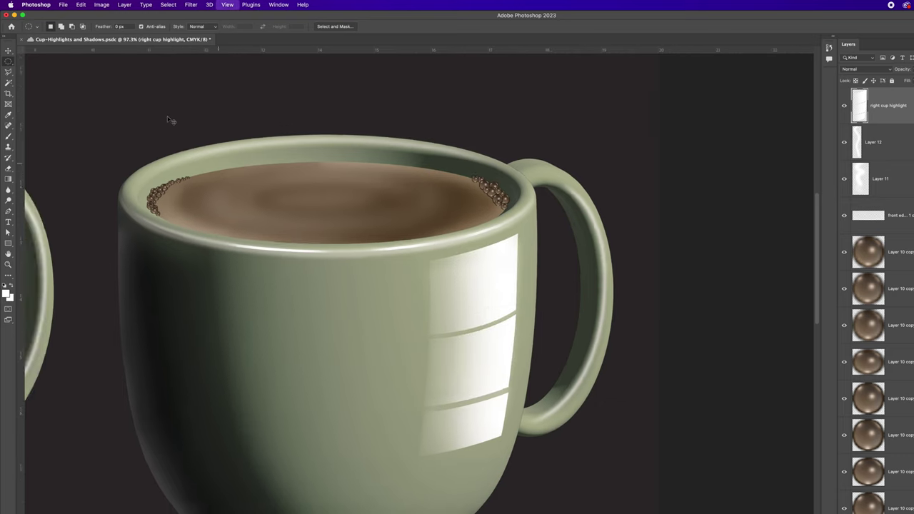
key("super+minus")
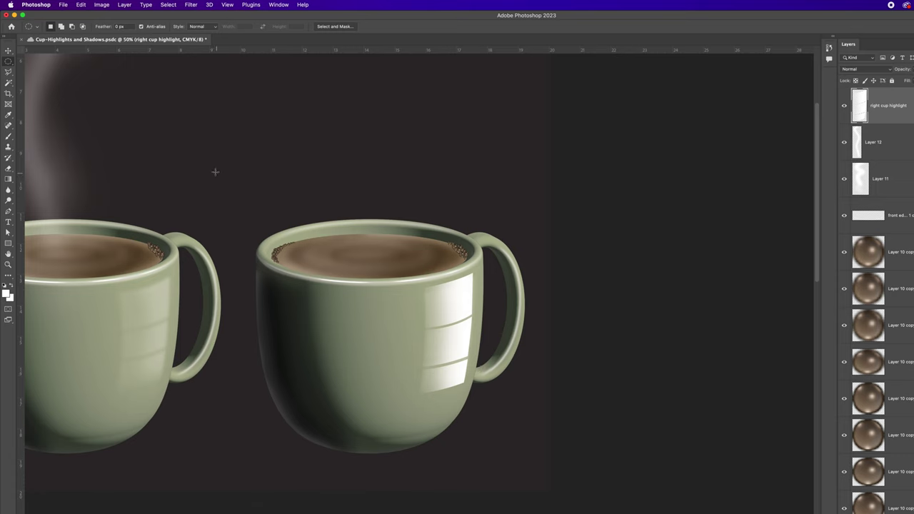
Free-transform the window highlight, skewing its left side and stretching it taller along the cup
left_click(81, 5)
mouse_move(93, 189)
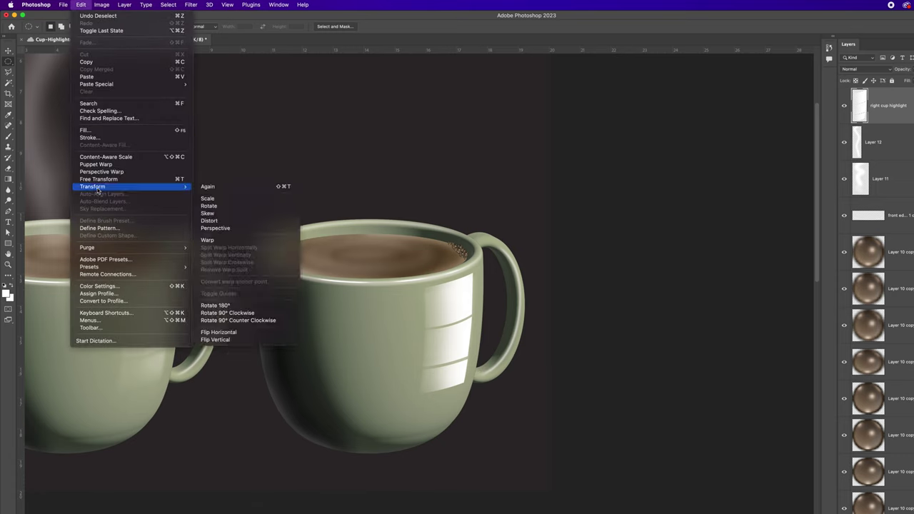
left_click(222, 225)
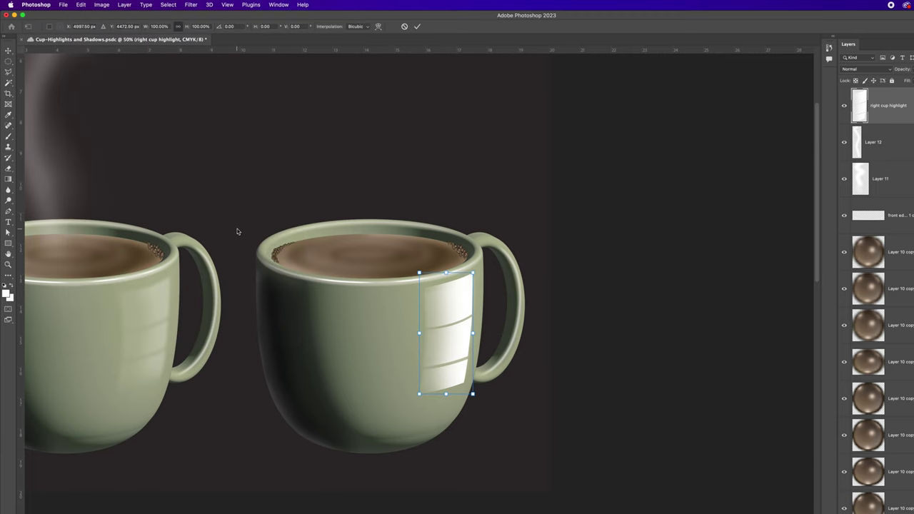
left_click_drag(420, 338, 417, 338)
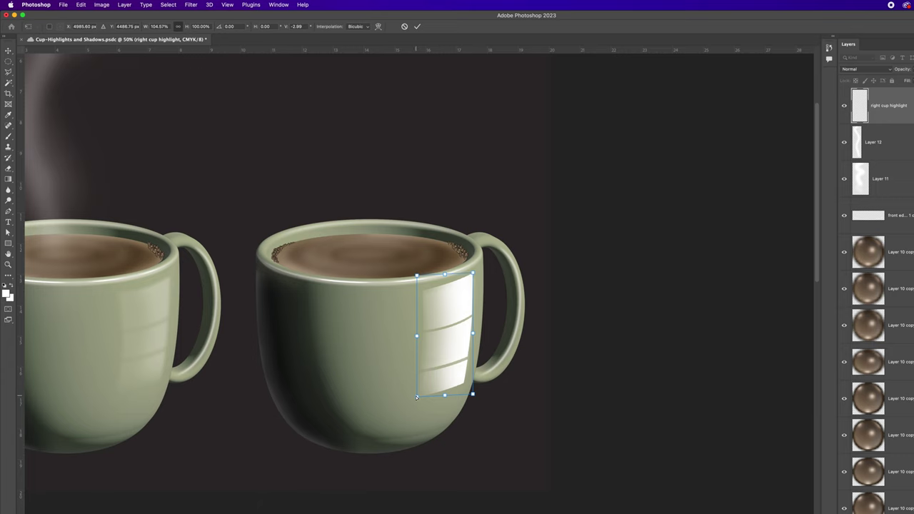
left_click_drag(416, 397, 419, 407)
left_click_drag(420, 274, 411, 272)
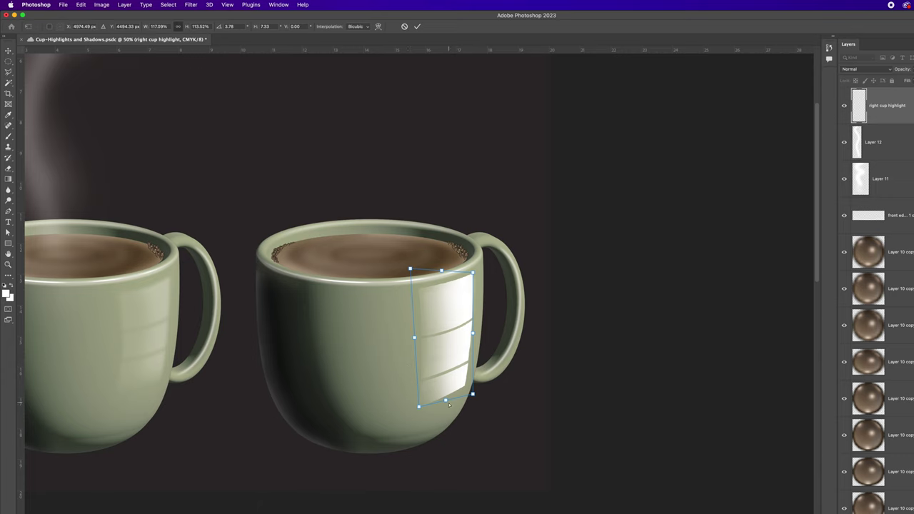
left_click_drag(448, 405, 448, 408)
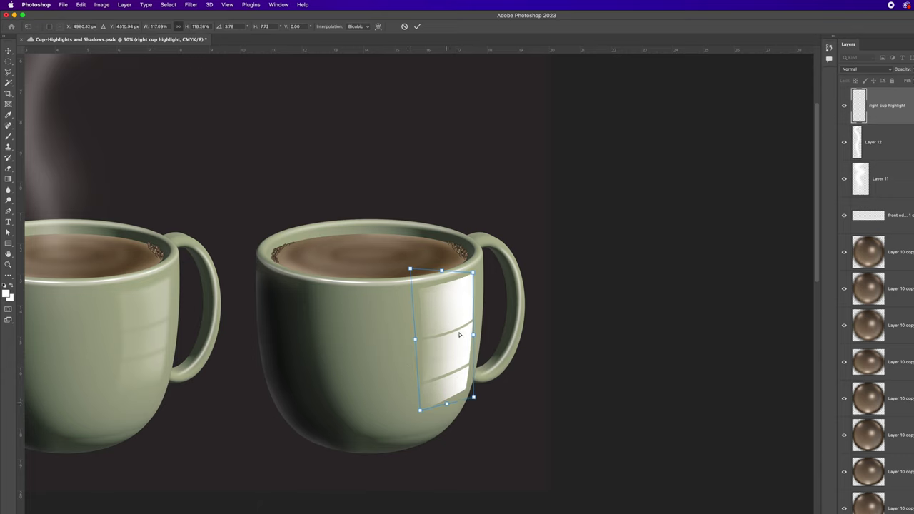
key("Return")
key("m")
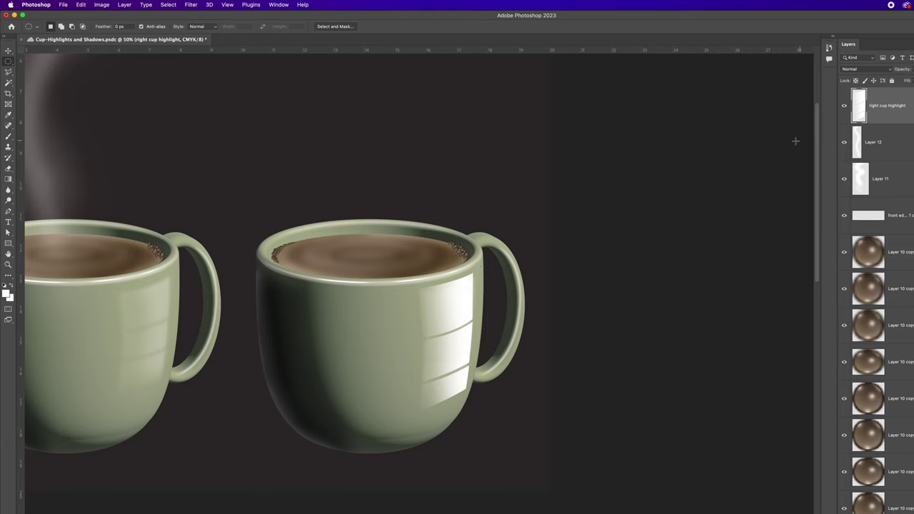
Apply a Gaussian Blur of radius 16.2 pixels to the right cup highlight
left_click(227, 4)
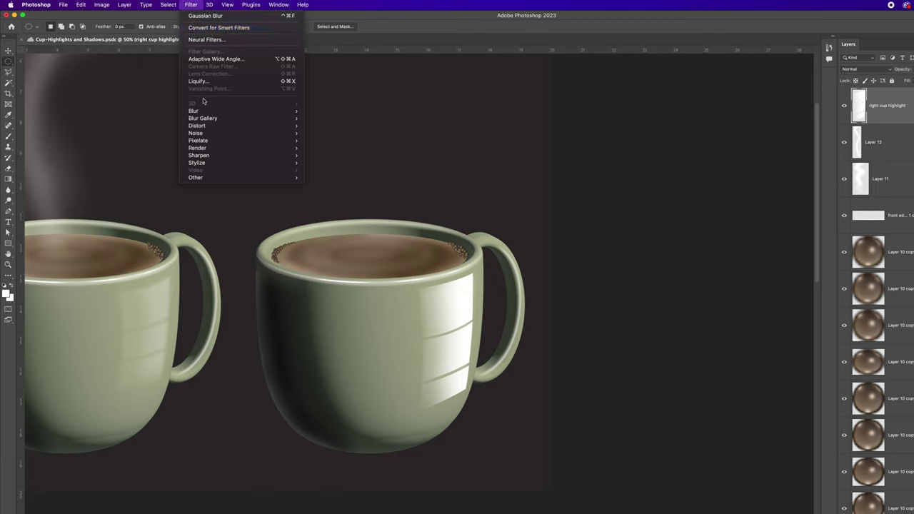
mouse_move(203, 112)
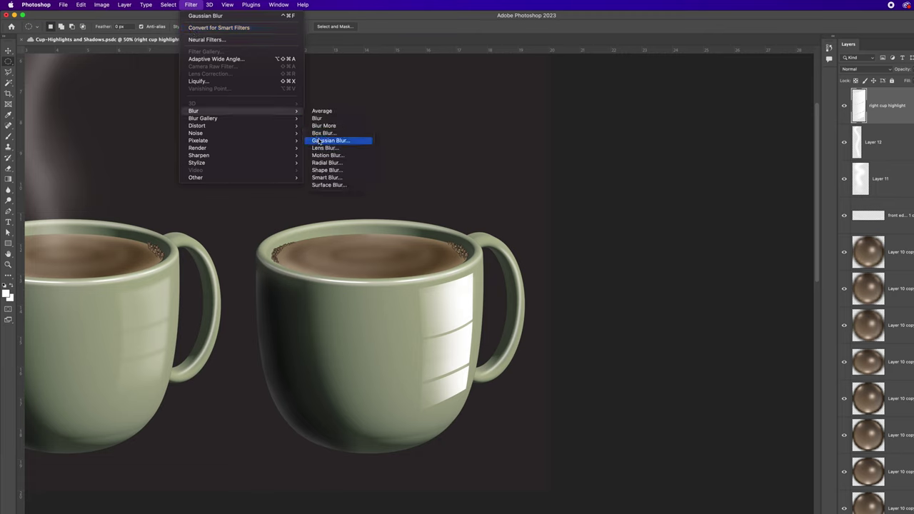
left_click(327, 140)
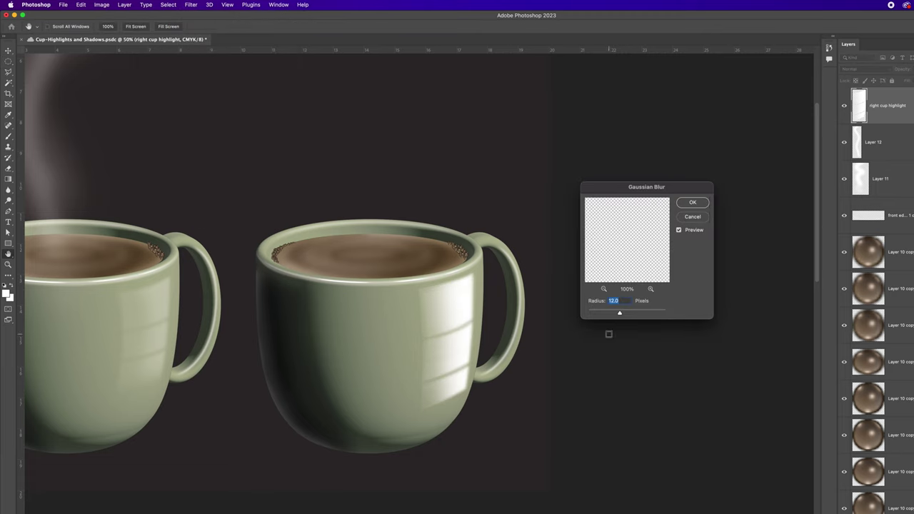
left_click_drag(619, 314, 622, 312)
left_click(693, 202)
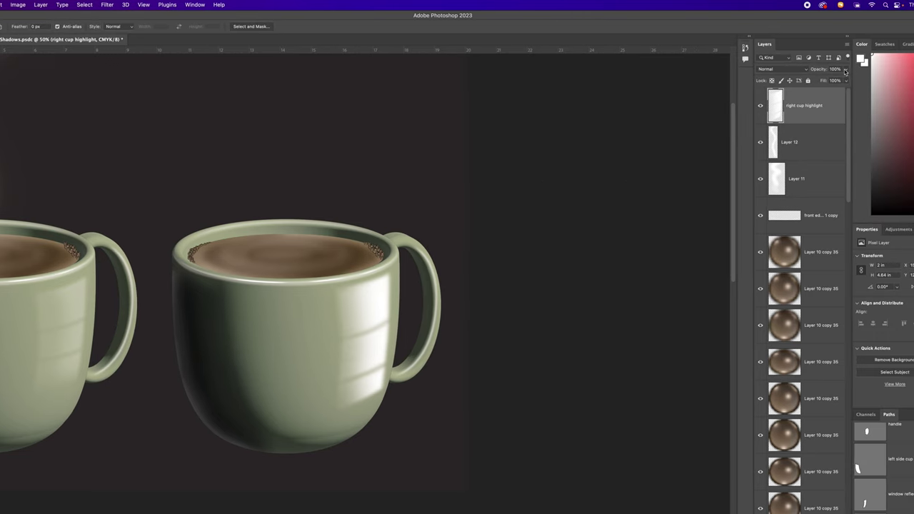
Lower the right cup highlight layer's opacity to 59%
left_click(844, 70)
left_click_drag(842, 80, 830, 80)
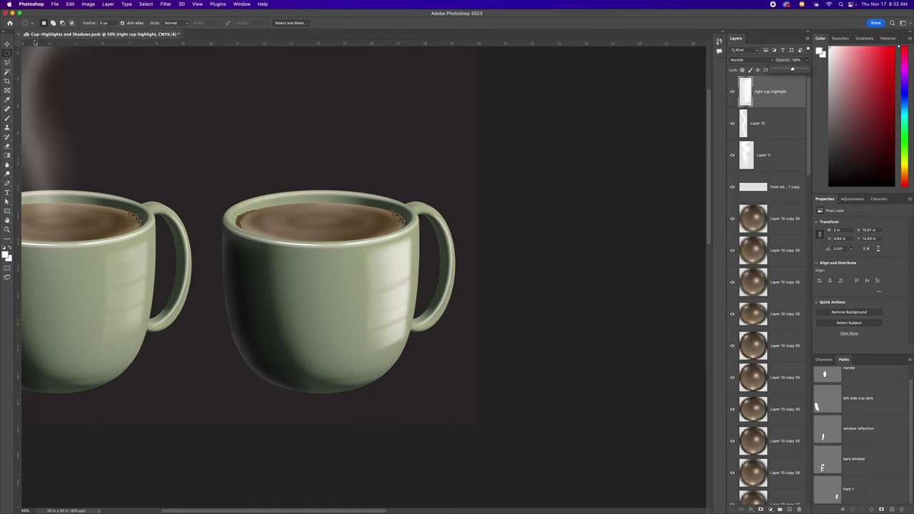
left_click(7, 43)
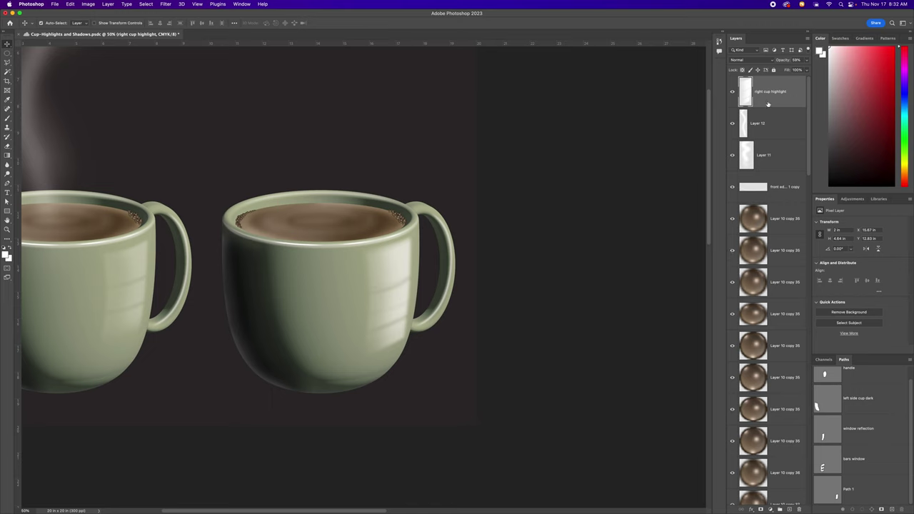
Duplicate the right cup highlight, move the copy beneath the original, and erase part of it
left_click_drag(398, 283, 399, 283)
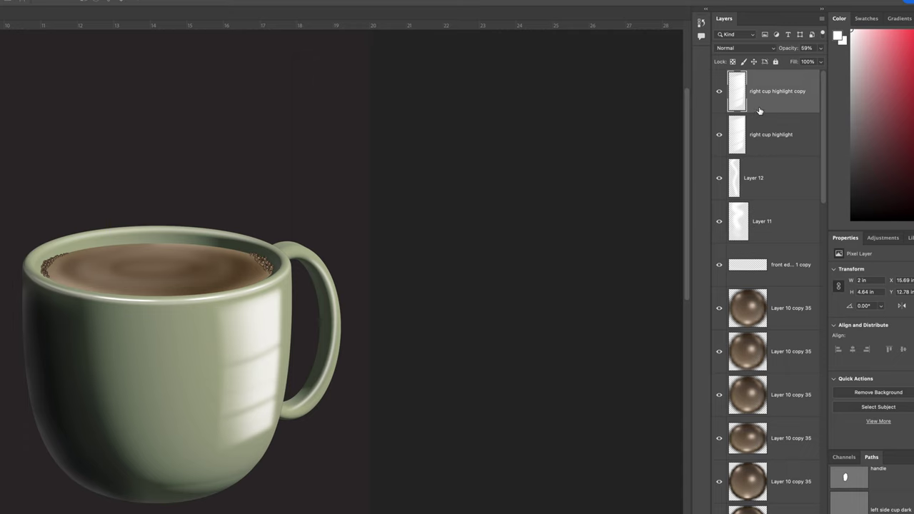
key("ctrl+e")
left_click_drag(765, 110, 767, 113)
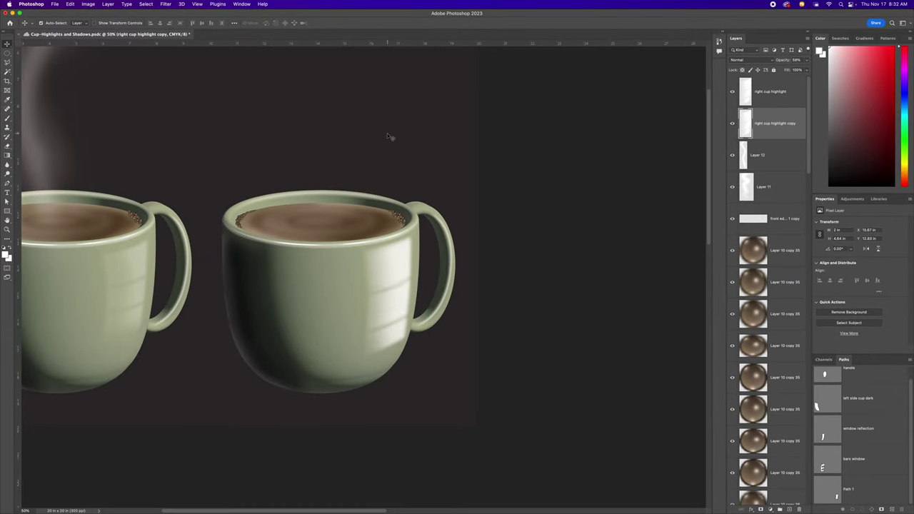
key("e")
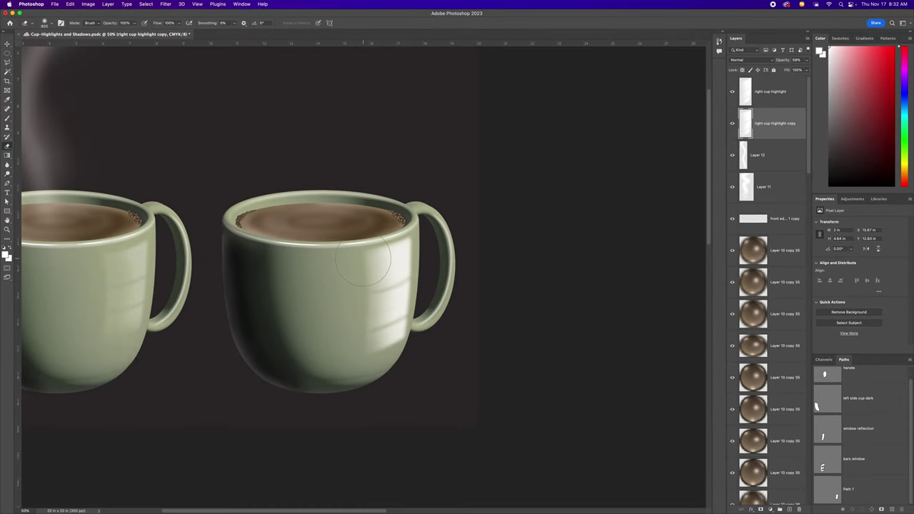
mouse_move(364, 262)
left_mouse_down()
mouse_move(380, 286)
mouse_move(386, 325)
mouse_move(368, 268)
mouse_move(367, 314)
mouse_move(364, 279)
left_mouse_up()
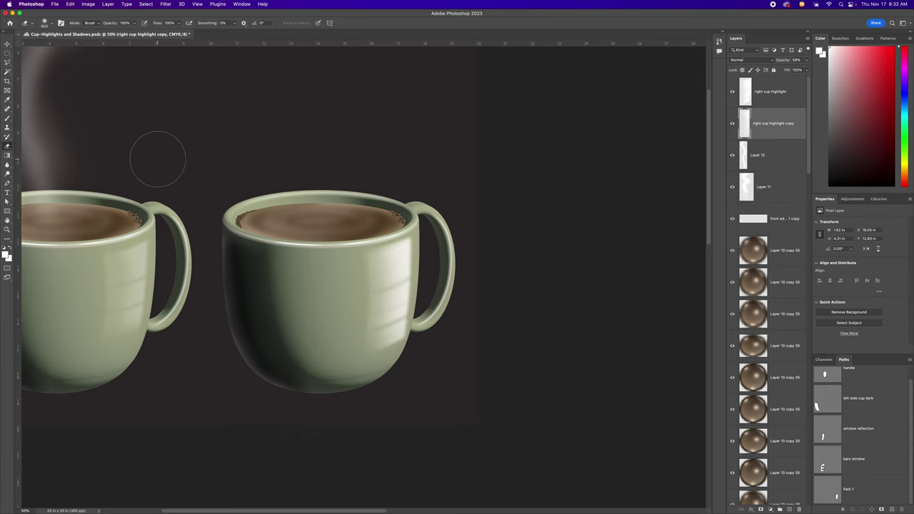
Select an ellipse aligned around the right cup and add a new empty layer
left_click(7, 54)
left_click_drag(259, 100, 465, 426)
left_click_drag(391, 341, 365, 339)
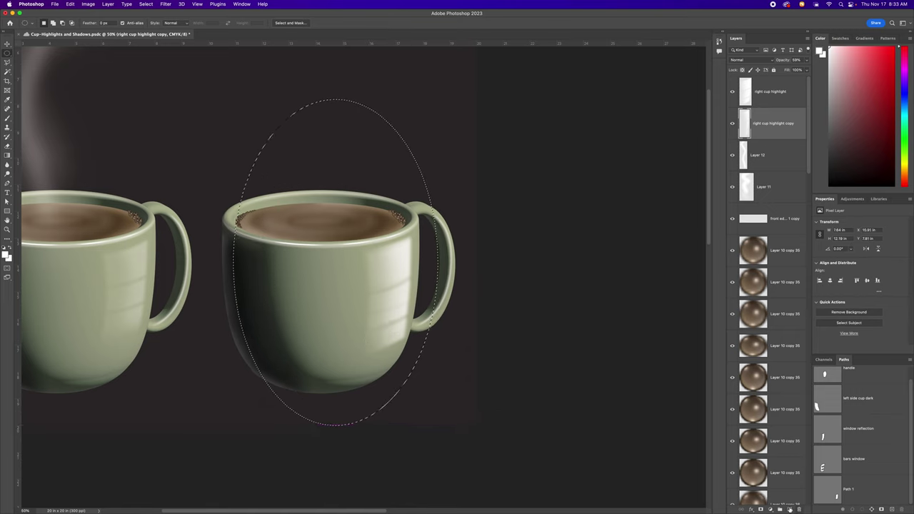
left_click(789, 509)
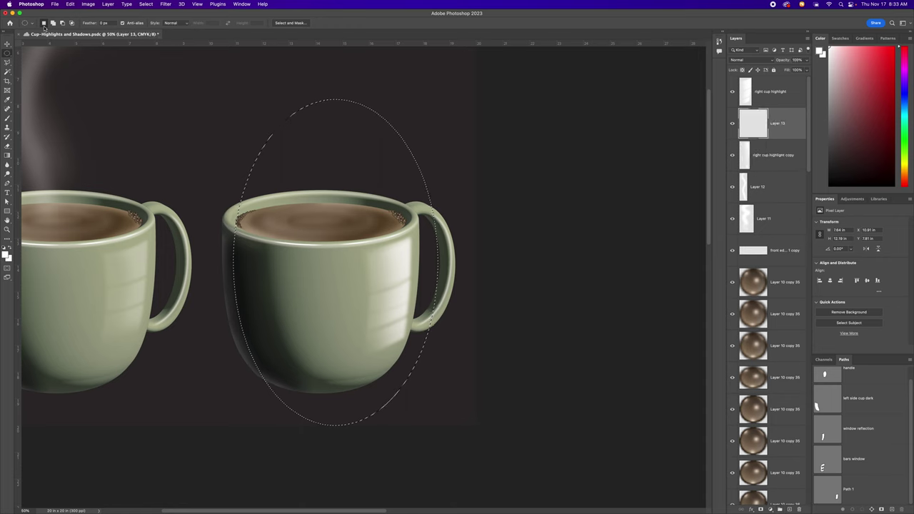
Stroke the ellipse in white, first at 14 px then at 30 px, and deselect
left_click(70, 4)
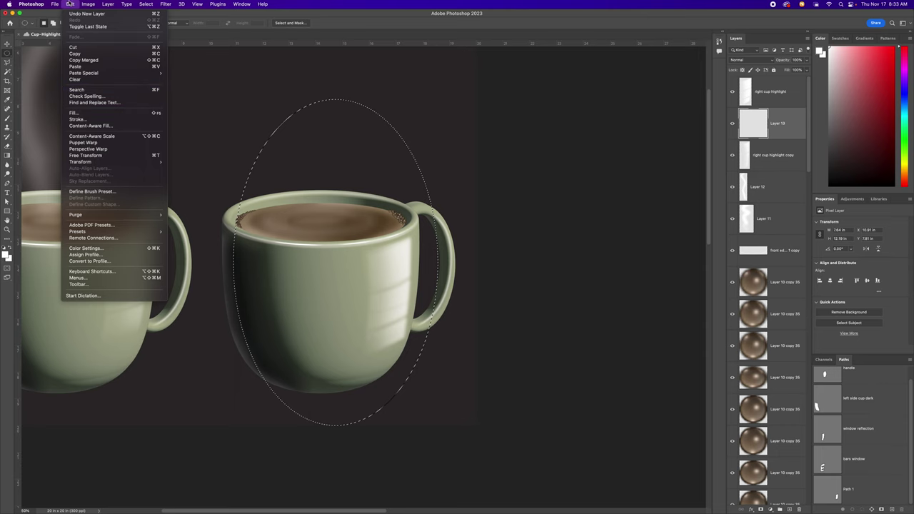
left_click(86, 119)
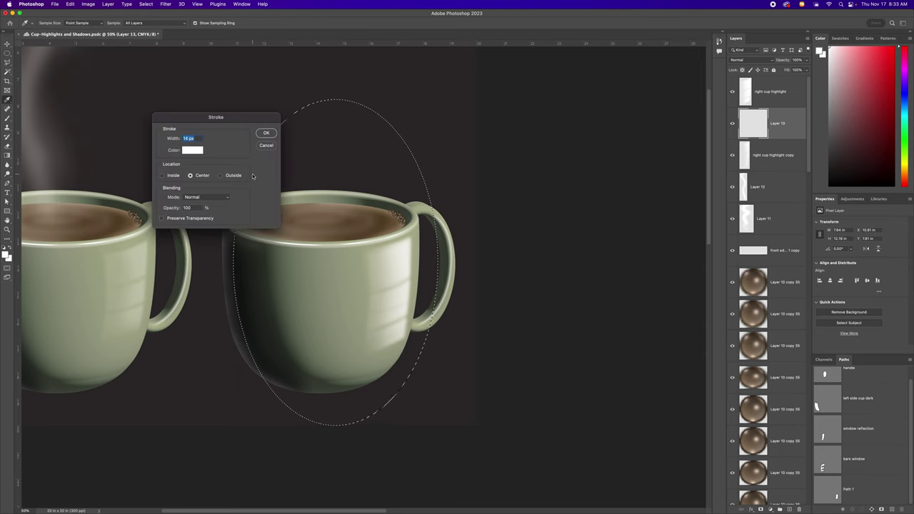
key("Return")
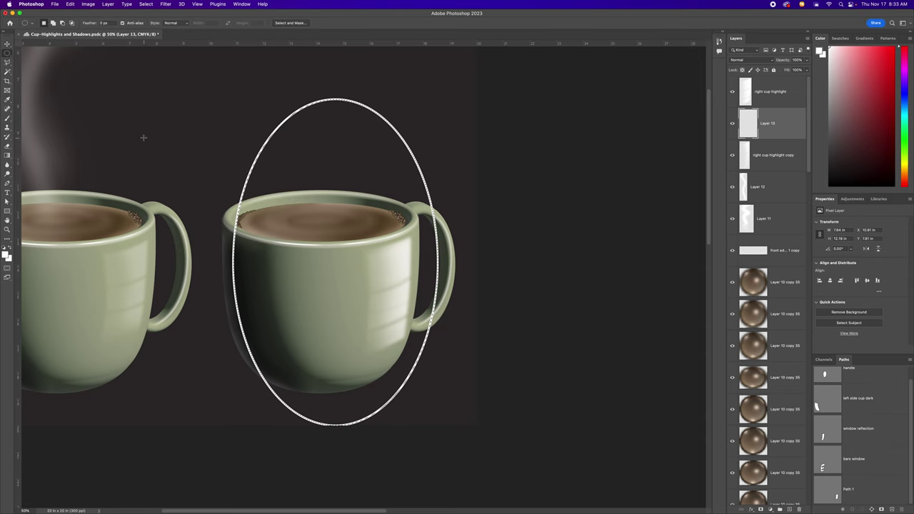
left_click(89, 4)
mouse_move(70, 4)
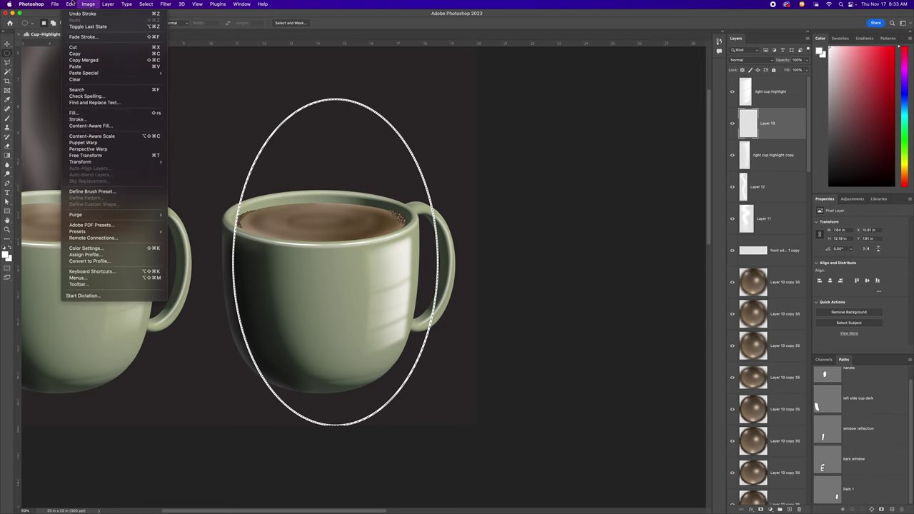
left_click(74, 119)
key("Return")
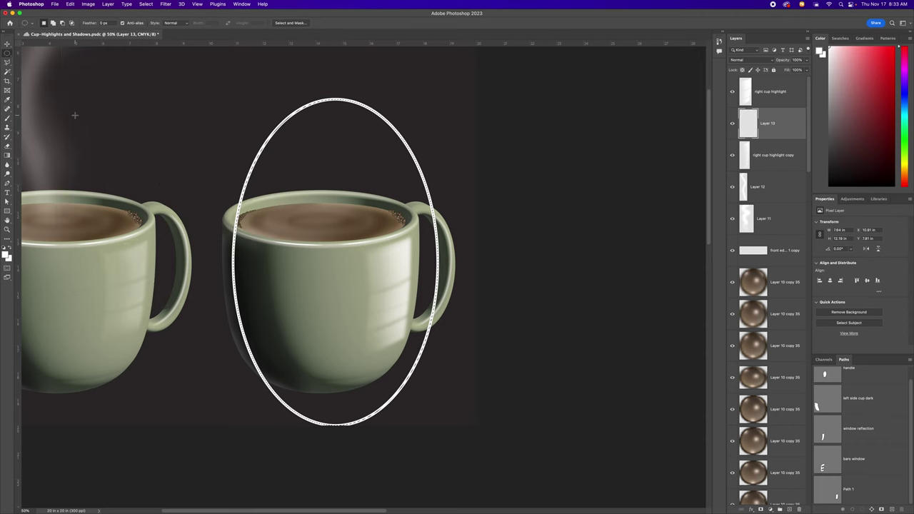
key("super+d")
Blur the white ellipse on Layer 13 with a 20.4-pixel Gaussian Blur and erase its top
left_click(165, 5)
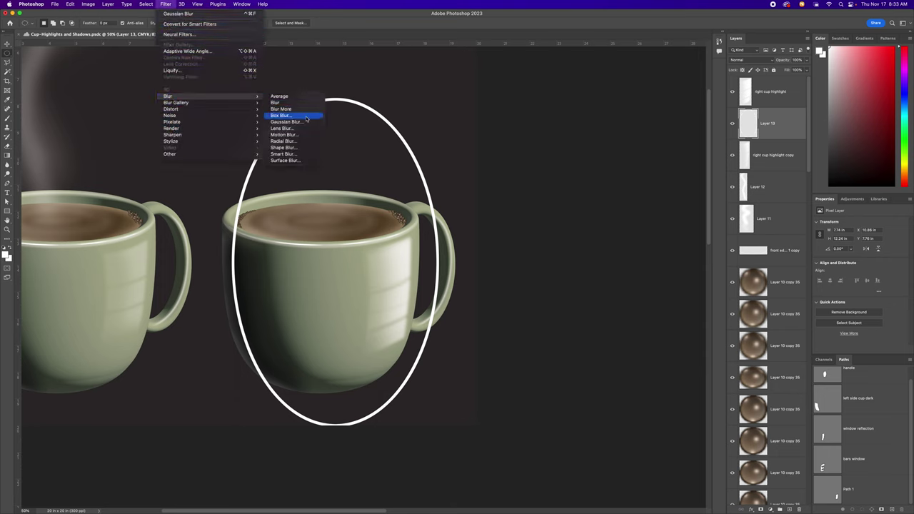
left_click(293, 122)
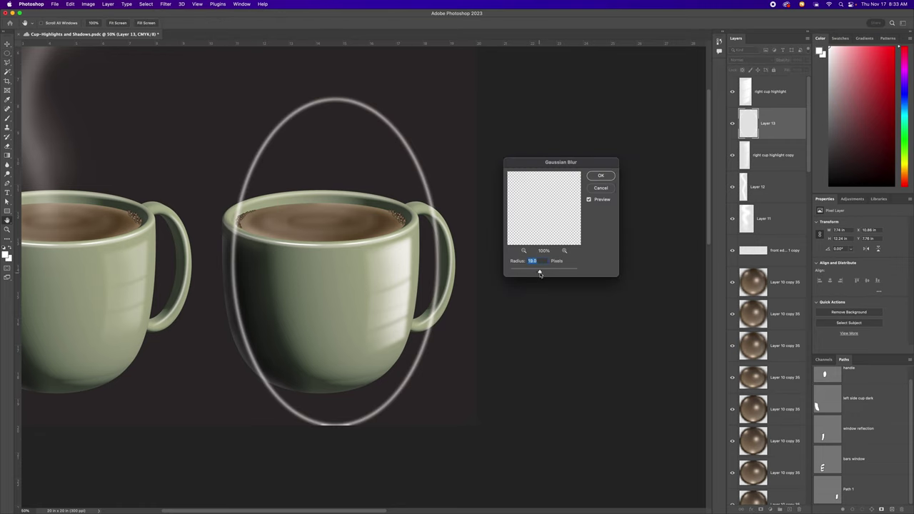
left_click_drag(539, 273, 538, 273)
left_click_drag(539, 272, 540, 272)
left_click(606, 176)
key("e")
mouse_move(292, 172)
left_mouse_down()
mouse_move(232, 189)
mouse_move(244, 199)
mouse_move(279, 136)
mouse_move(341, 109)
mouse_move(404, 132)
mouse_move(422, 175)
mouse_move(436, 292)
left_mouse_up()
Erase the ellipse's arcs beside and below the handle, then set Layer 13 opacity to 48%
left_click_drag(427, 187, 433, 283)
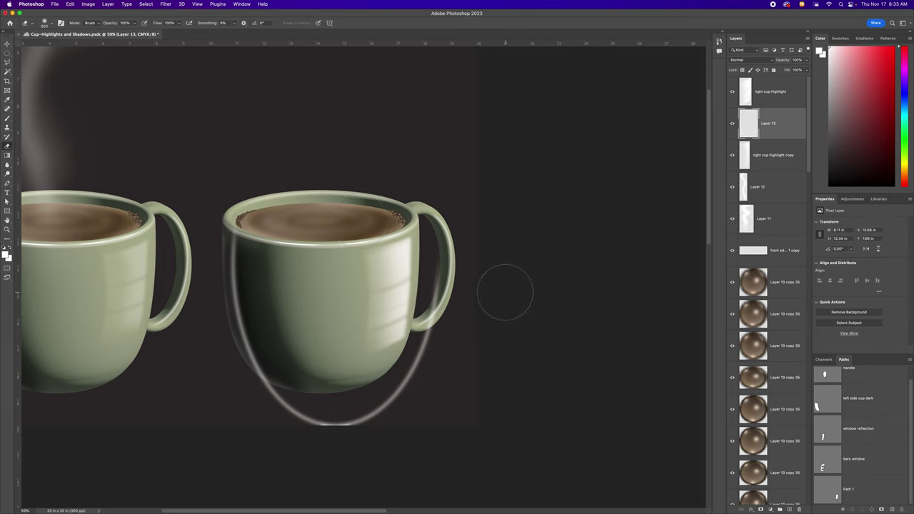
mouse_move(427, 282)
left_mouse_down()
mouse_move(413, 404)
mouse_move(382, 447)
mouse_move(376, 431)
mouse_move(352, 422)
mouse_move(288, 425)
mouse_move(233, 404)
mouse_move(263, 395)
mouse_move(292, 402)
left_mouse_up()
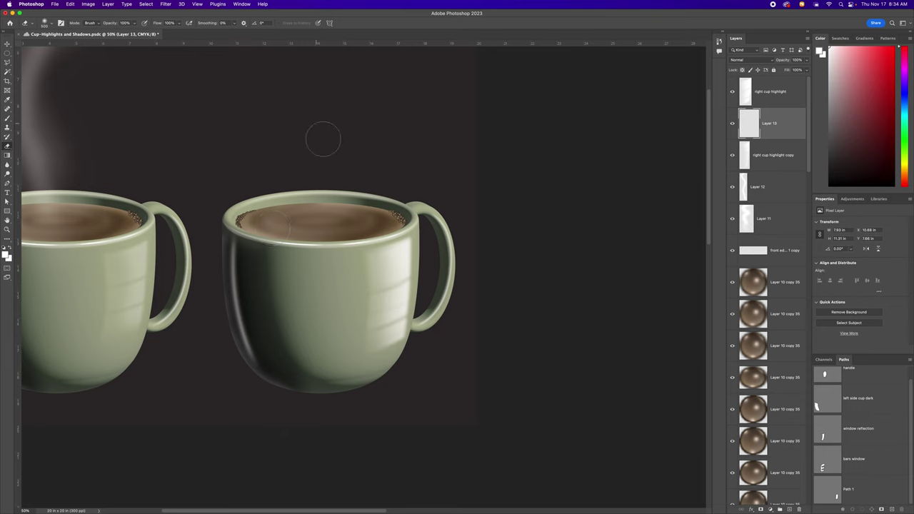
left_click(807, 61)
left_click_drag(797, 70, 791, 69)
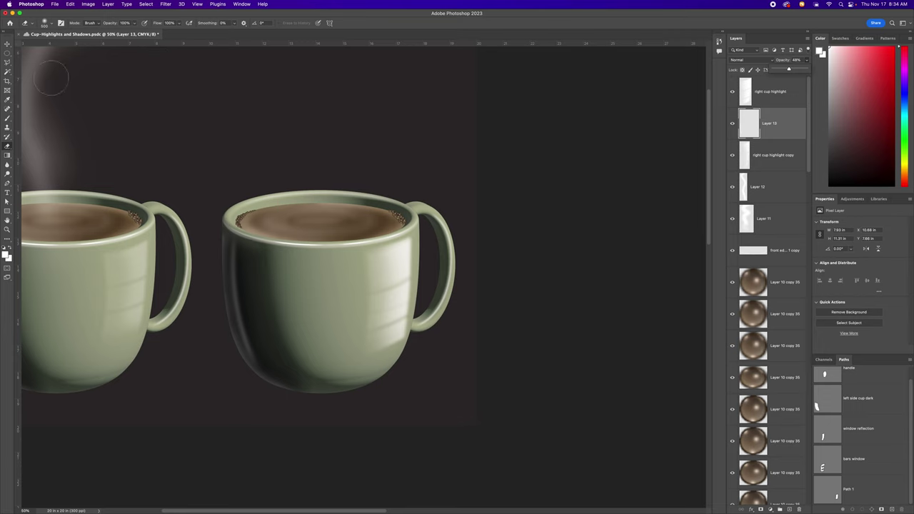
Duplicate Layer 13 with the Move tool, nudge the copy one step left, and fade it to very low opacity
left_click(7, 44)
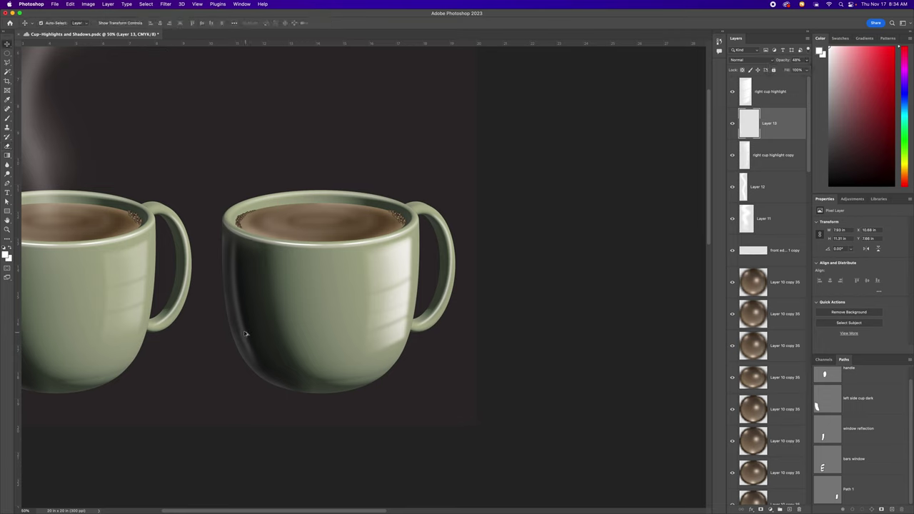
left_click_drag(251, 338, 244, 331)
left_click_drag(769, 125, 779, 143)
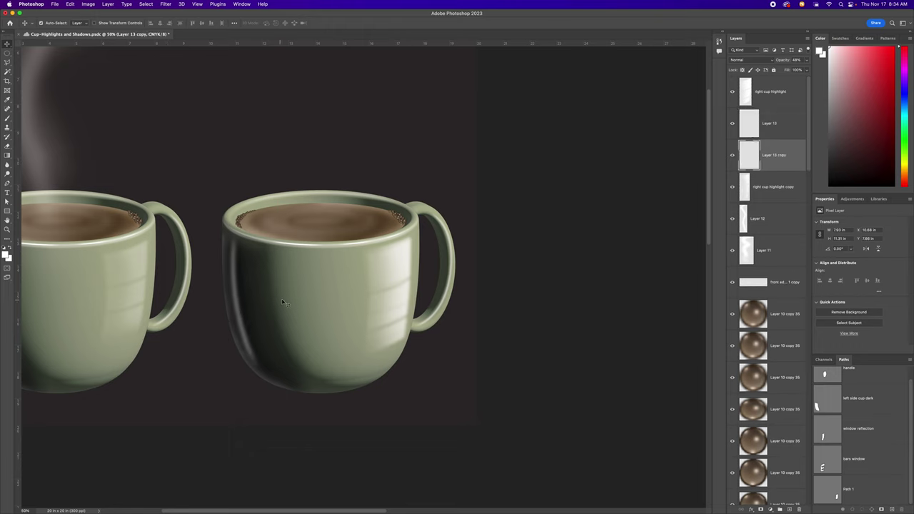
key("Left")
key("Left")
key("Left")
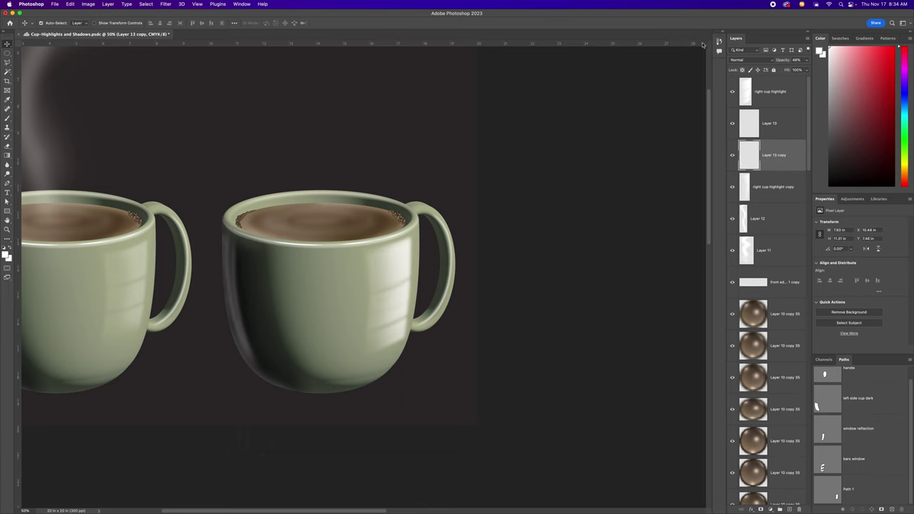
left_click_drag(807, 62, 775, 70)
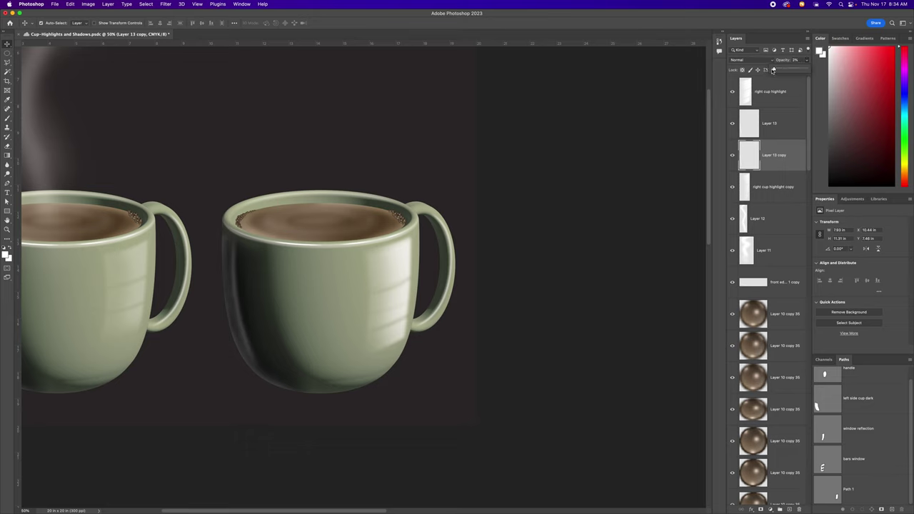
left_click(472, 142)
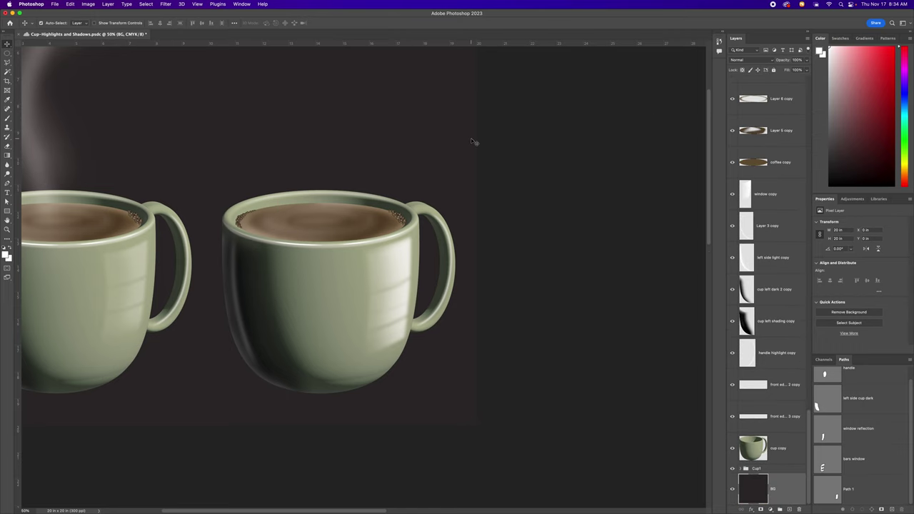